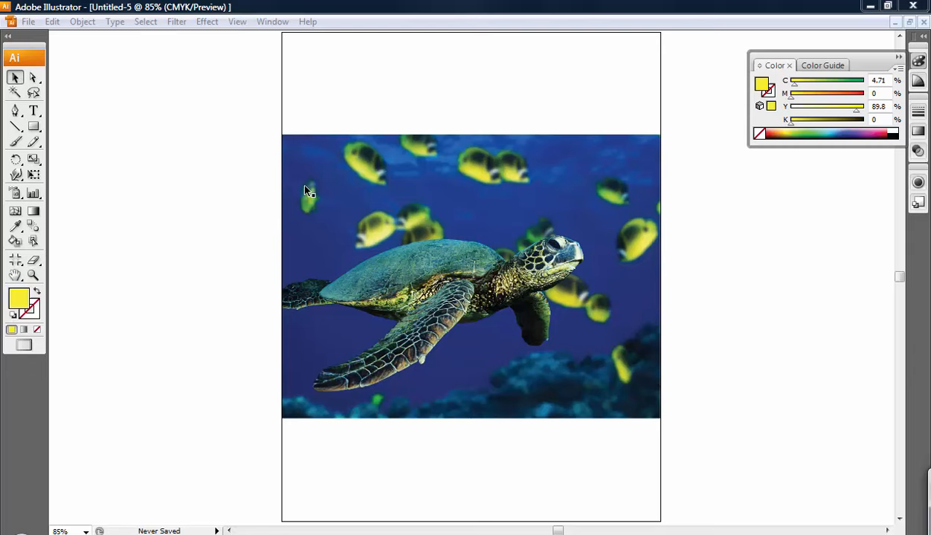
# Draw a yellow rectangle band across the full width of the photo, covering the middle of the turtle
pyautogui.click(34, 126)
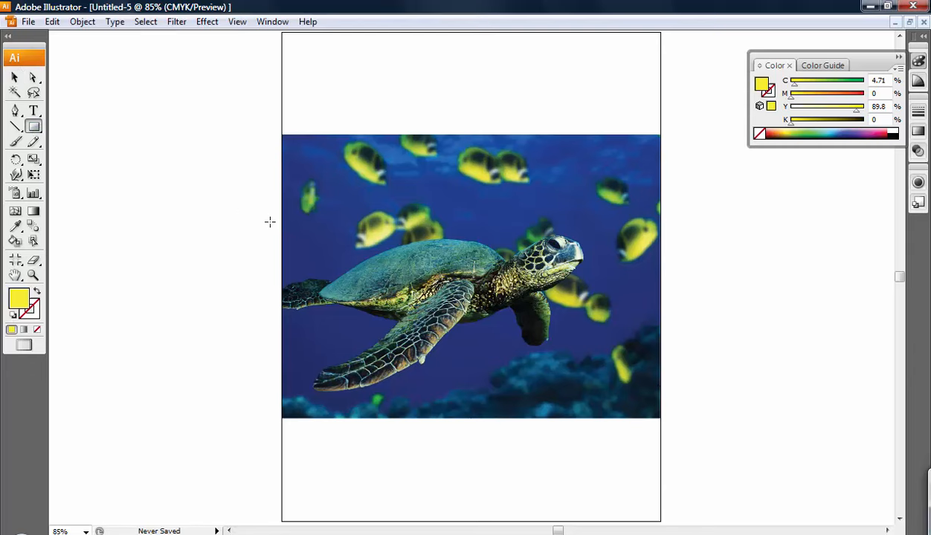
pyautogui.moveTo(281, 252); pyautogui.dragTo(661, 341)
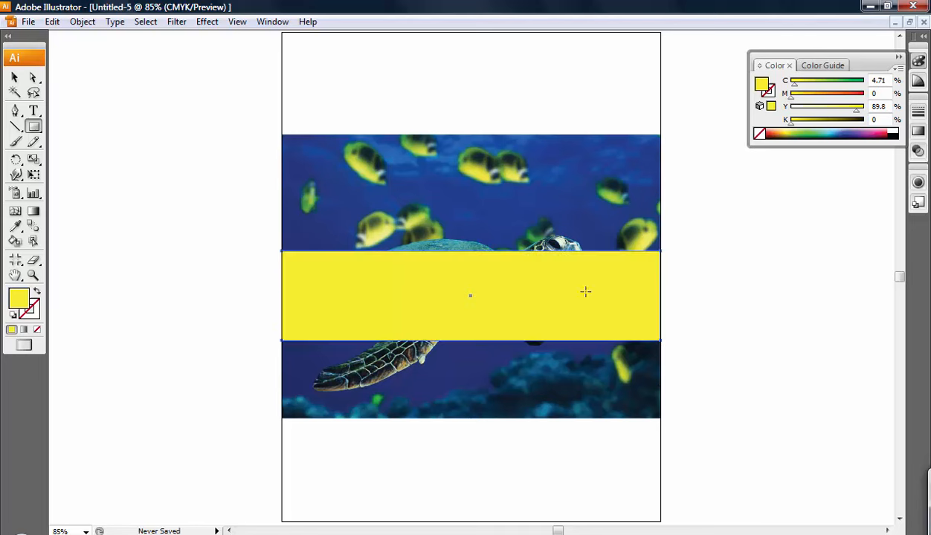
# Trace the part of the turtle's shell above the yellow band with the Pen tool as a closed yellow shape
pyautogui.click(15, 110)
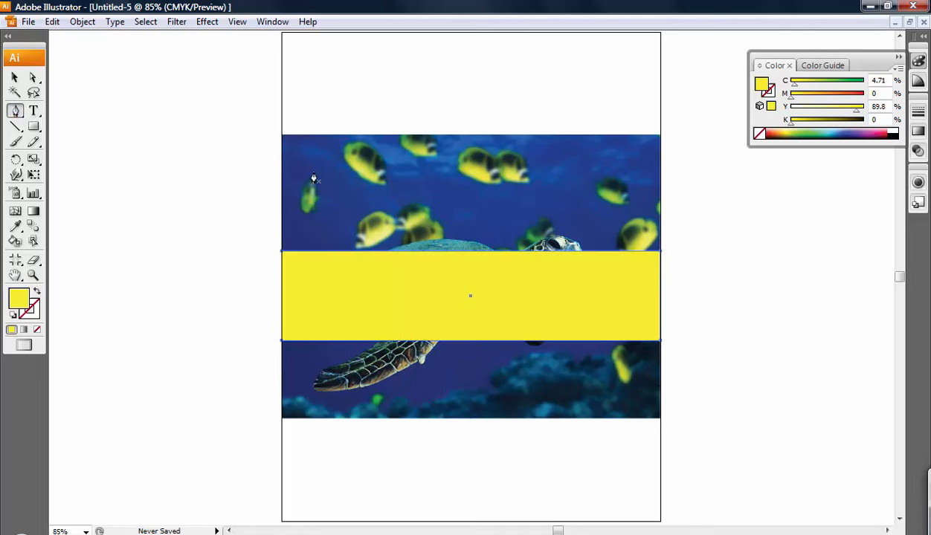
pyautogui.click(32, 275)
pyautogui.moveTo(347, 180); pyautogui.dragTo(629, 314)
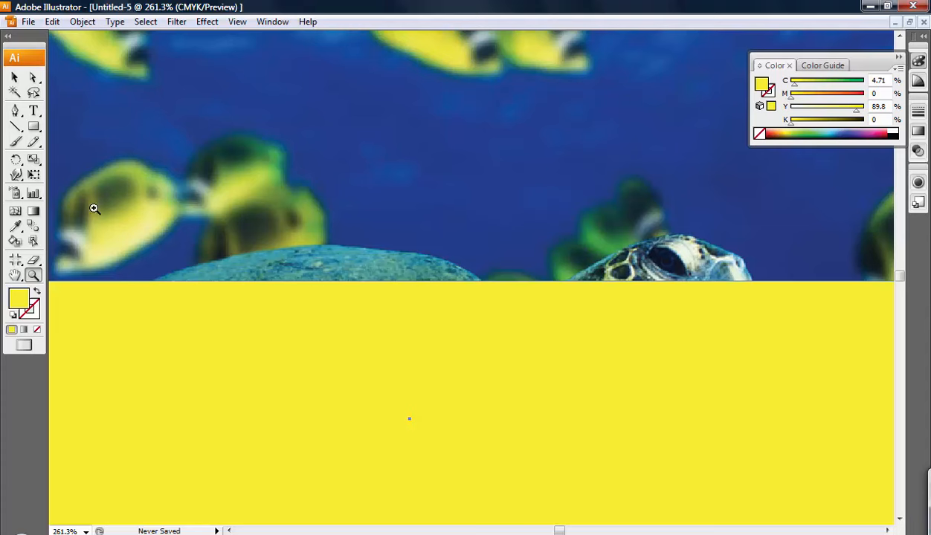
pyautogui.click(15, 110)
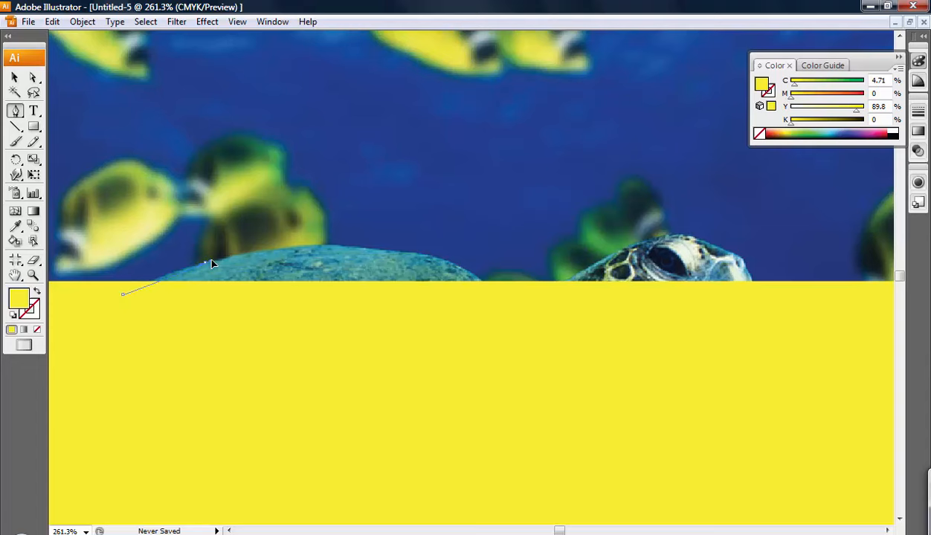
pyautogui.moveTo(223, 263); pyautogui.dragTo(224, 262)
pyautogui.click(332, 245)
pyautogui.keyDown('ctrl'); pyautogui.click(409, 256); pyautogui.keyUp('ctrl')
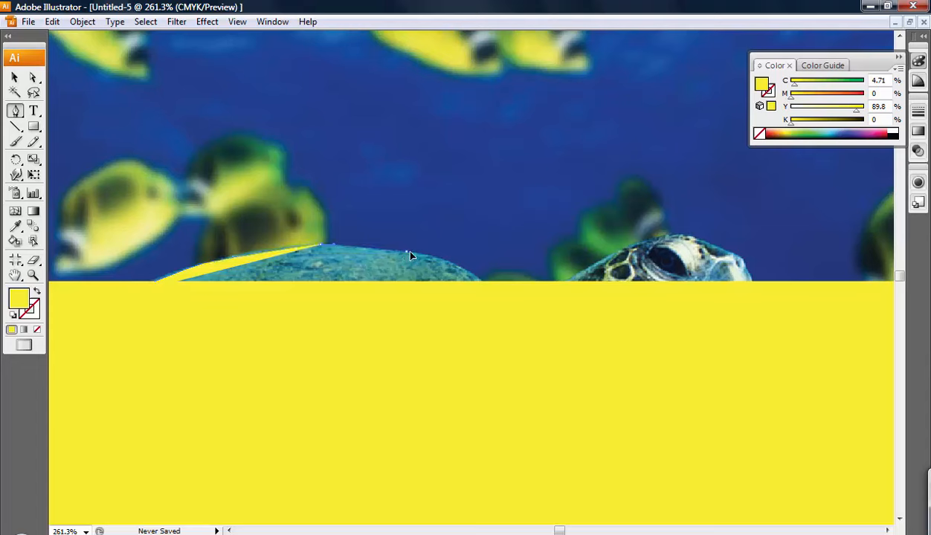
pyautogui.click(409, 255)
pyautogui.moveTo(470, 272); pyautogui.dragTo(492, 283)
pyautogui.click(495, 298)
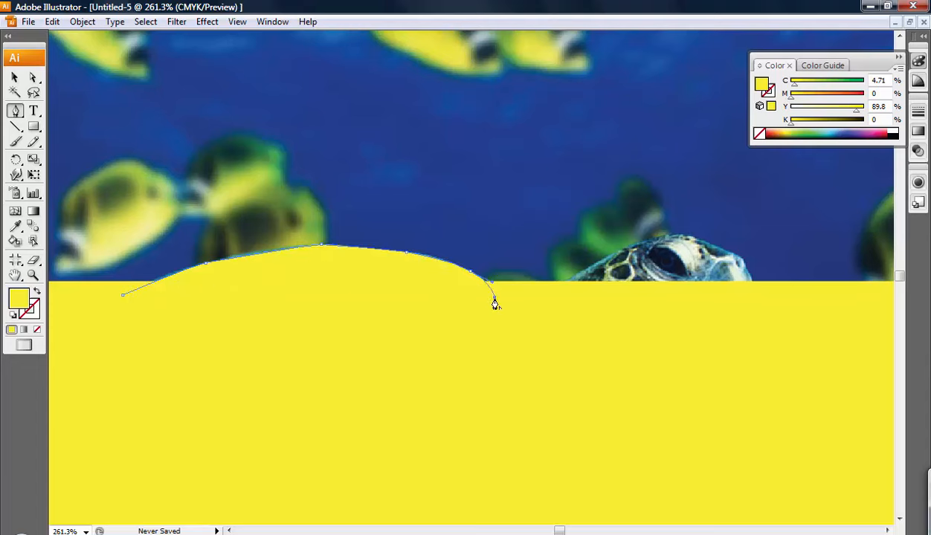
pyautogui.click(125, 300)
# Trace the top of the turtle's head above the yellow band as a separate closed yellow shape
pyautogui.keyDown('ctrl'); pyautogui.click(560, 290); pyautogui.keyUp('ctrl')
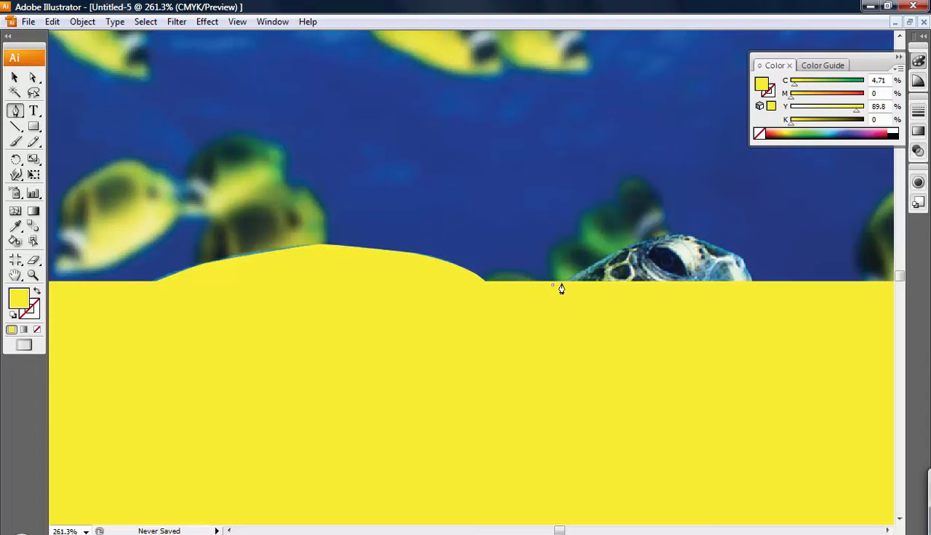
pyautogui.moveTo(584, 277); pyautogui.dragTo(596, 267)
pyautogui.moveTo(648, 248); pyautogui.dragTo(707, 240)
pyautogui.click(735, 255)
pyautogui.moveTo(755, 291); pyautogui.dragTo(767, 328)
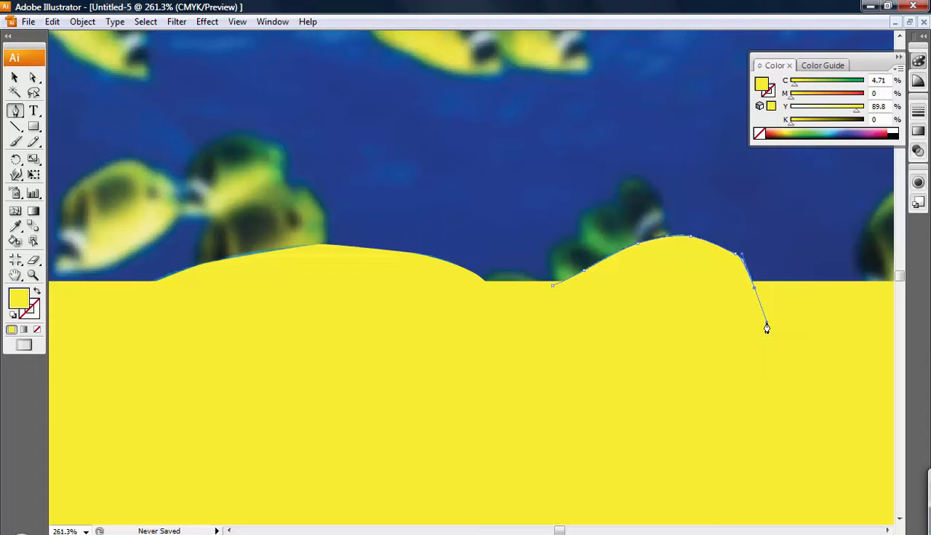
pyautogui.click(555, 292)
# Start a Pen path inside the band's lower edge and trace the front flipper's upper edge down toward its tip
pyautogui.press('space')
pyautogui.moveTo(455, 442); pyautogui.dragTo(455, 237)
pyautogui.moveTo(437, 349); pyautogui.dragTo(690, 243)
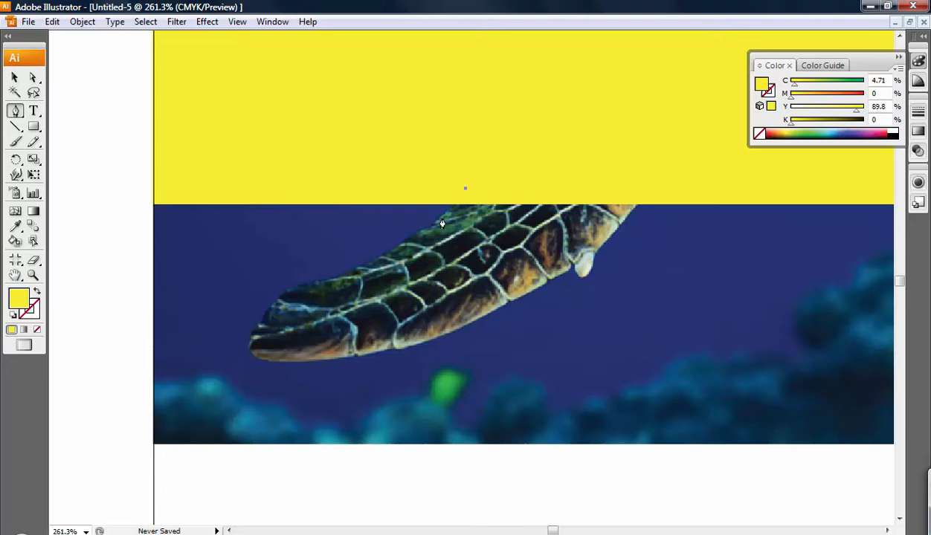
pyautogui.moveTo(436, 223); pyautogui.dragTo(430, 227)
pyautogui.moveTo(348, 270); pyautogui.dragTo(329, 283)
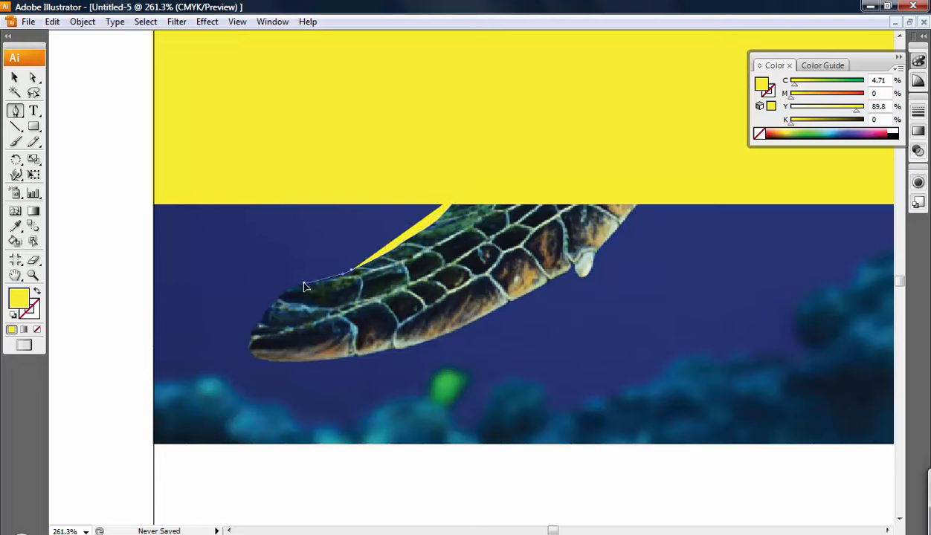
pyautogui.click(305, 283)
pyautogui.click(281, 291)
pyautogui.click(275, 307)
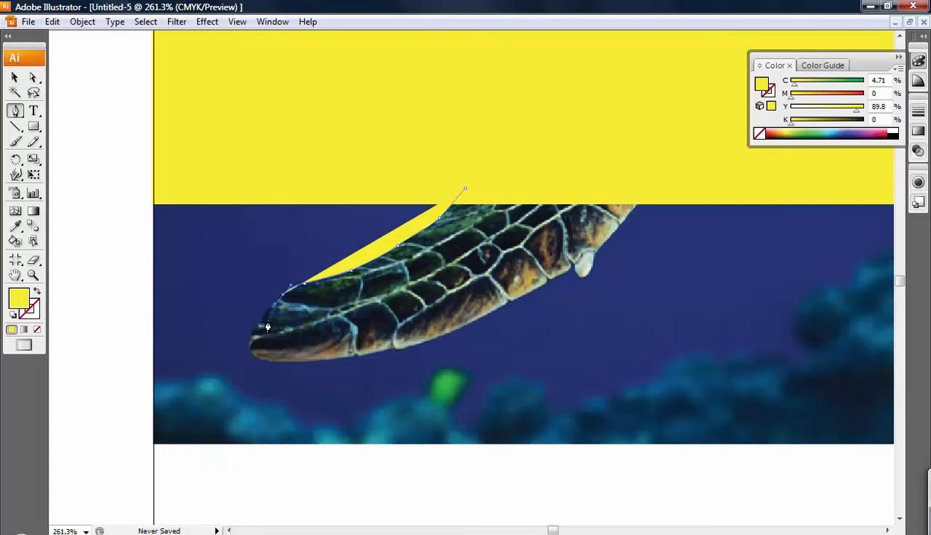
pyautogui.click(261, 327)
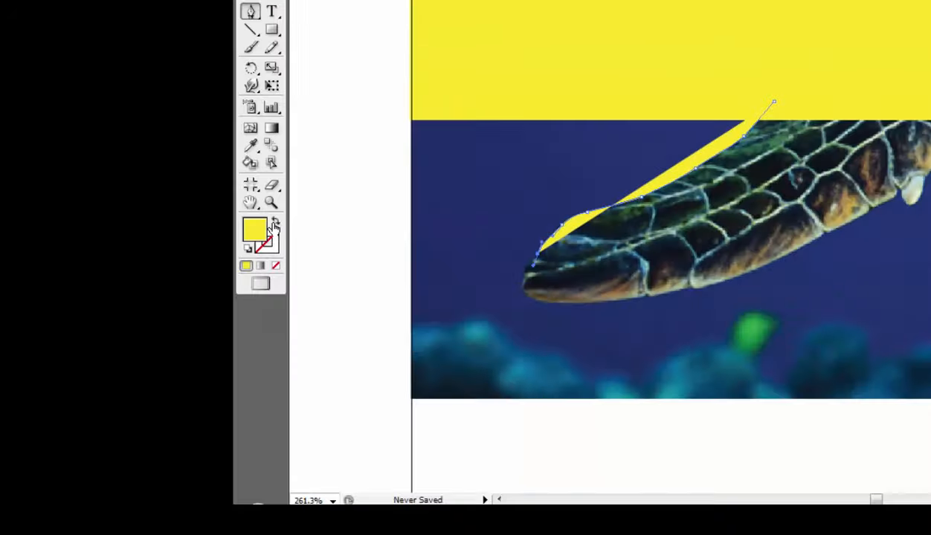
# Set the flipper path's fill and stroke to none while continuing its outline around the flipper tip
pyautogui.click(370, 216)
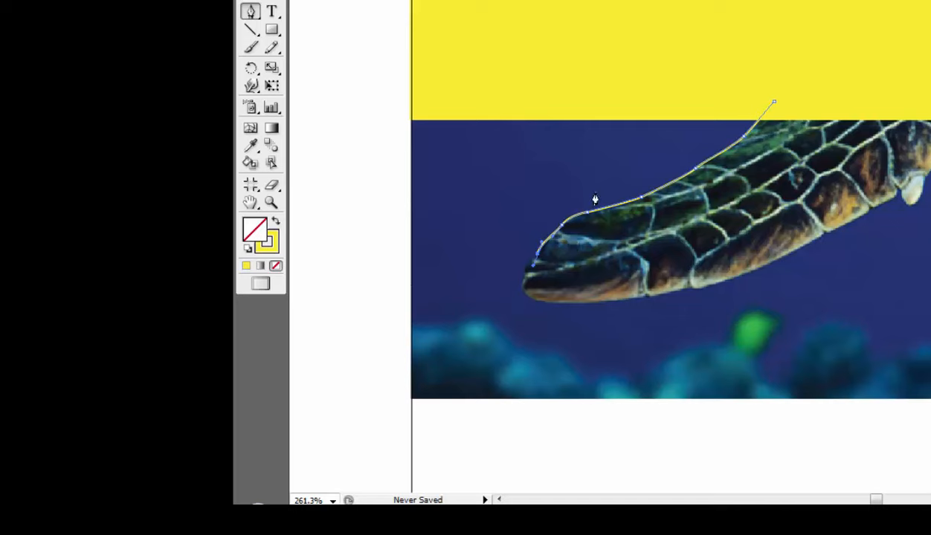
pyautogui.click(274, 222)
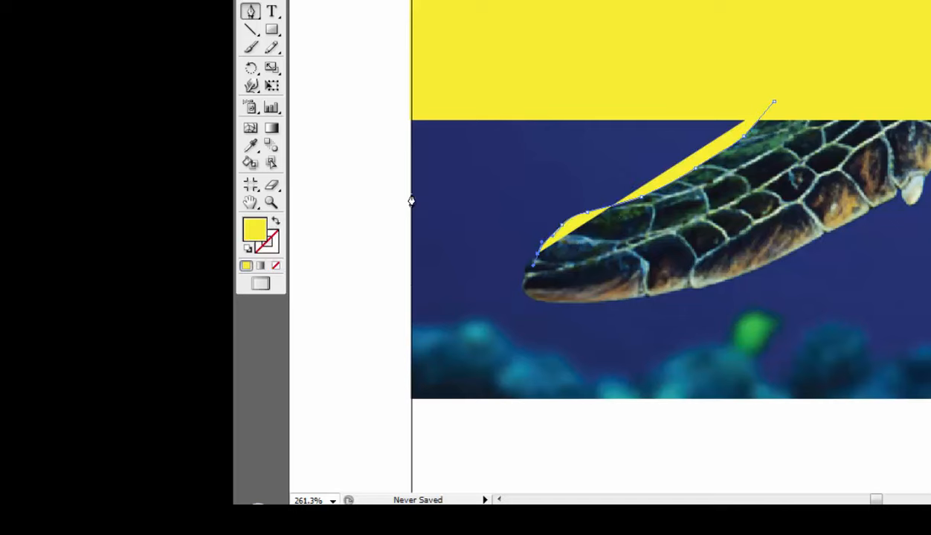
pyautogui.click(274, 221)
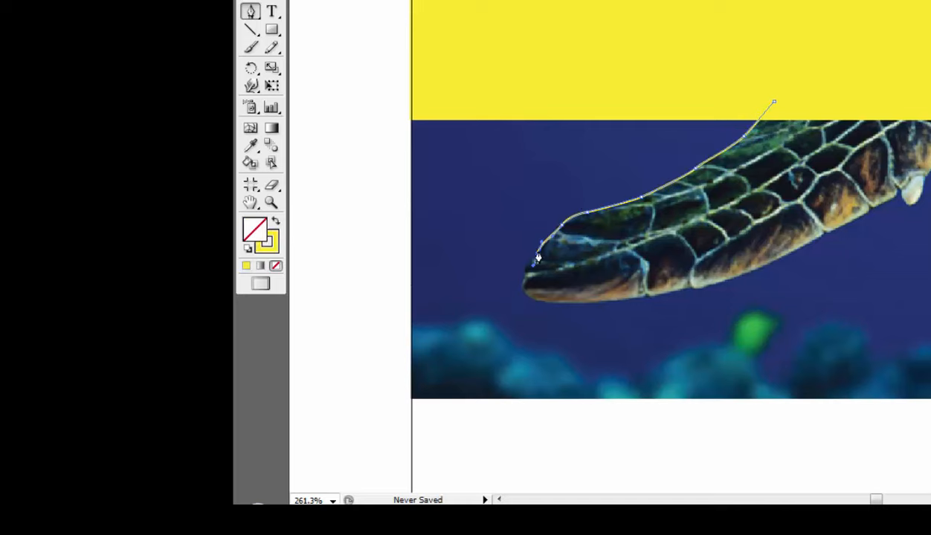
pyautogui.click(521, 289)
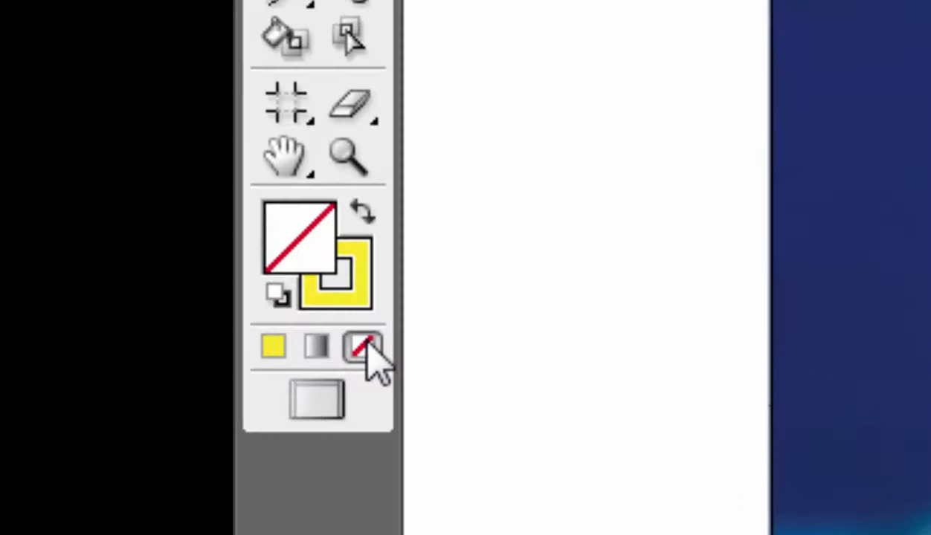
pyautogui.press('x')
pyautogui.click(364, 348)
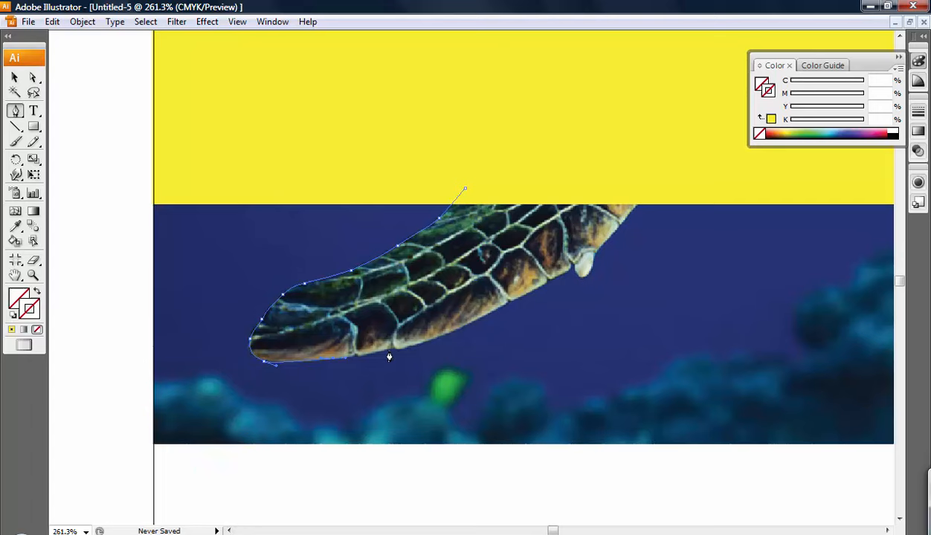
# Extend the outline along the flipper's lower edge and restore the path's yellow fill
pyautogui.click(389, 357)
pyautogui.moveTo(406, 348); pyautogui.dragTo(413, 347)
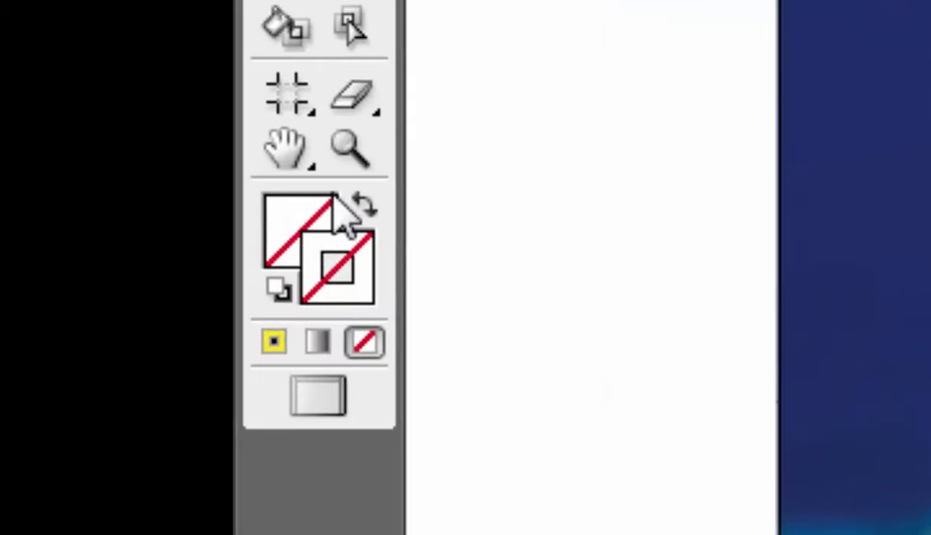
pyautogui.click(27, 294)
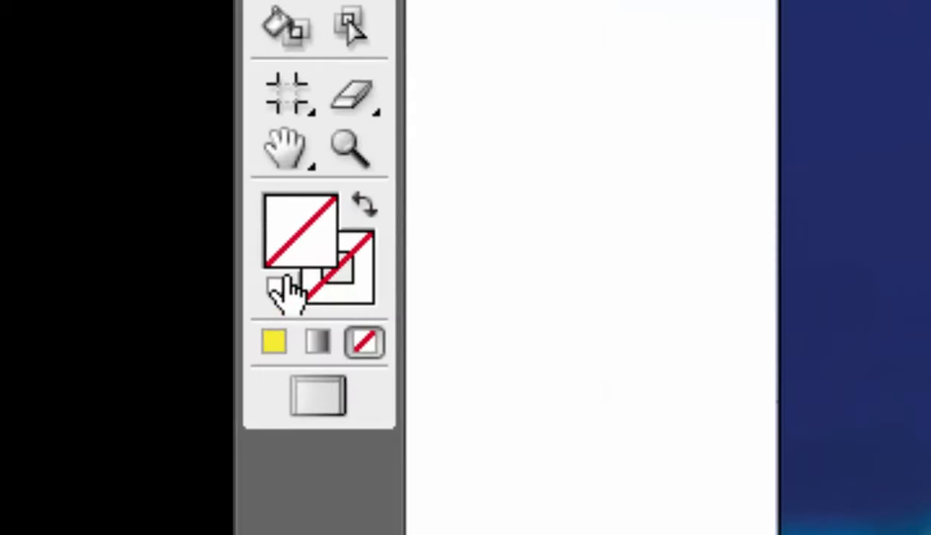
pyautogui.click(275, 342)
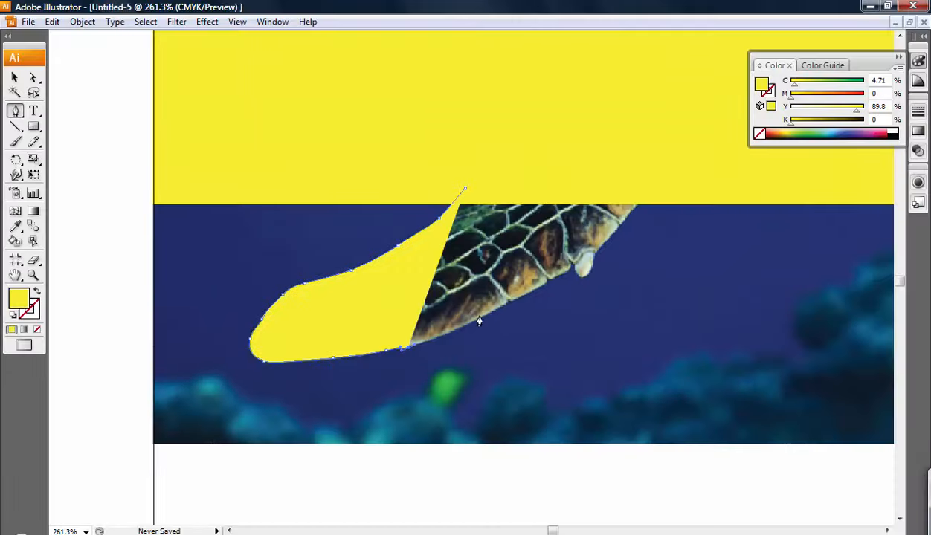
# Trace the rest of the front flipper's lower edge, including its notches and small protrusion, and close the shape inside the yellow band
pyautogui.moveTo(473, 322); pyautogui.dragTo(495, 320)
pyautogui.click(508, 306)
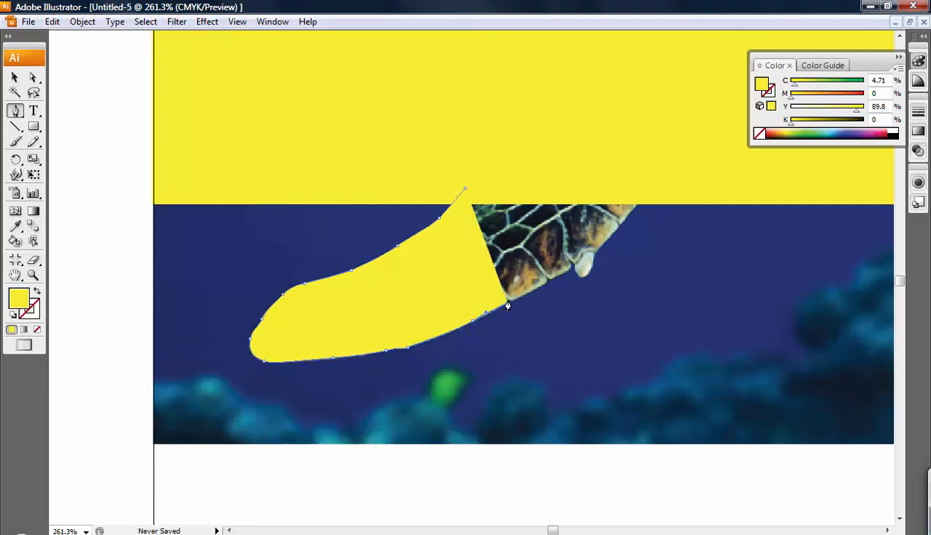
pyautogui.keyDown('ctrl'); pyautogui.click(513, 302); pyautogui.keyUp('ctrl')
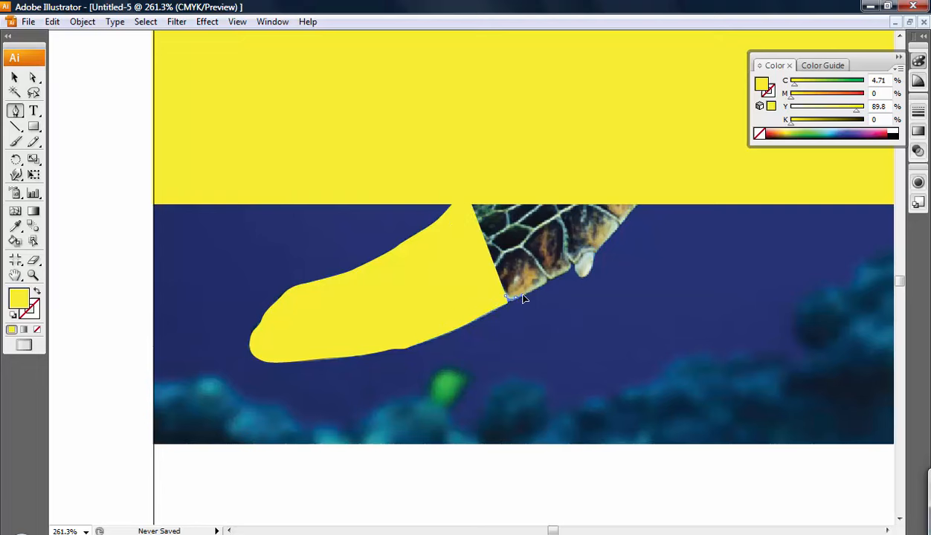
pyautogui.keyDown('ctrl'); pyautogui.click(523, 295); pyautogui.keyUp('ctrl')
pyautogui.click(549, 282)
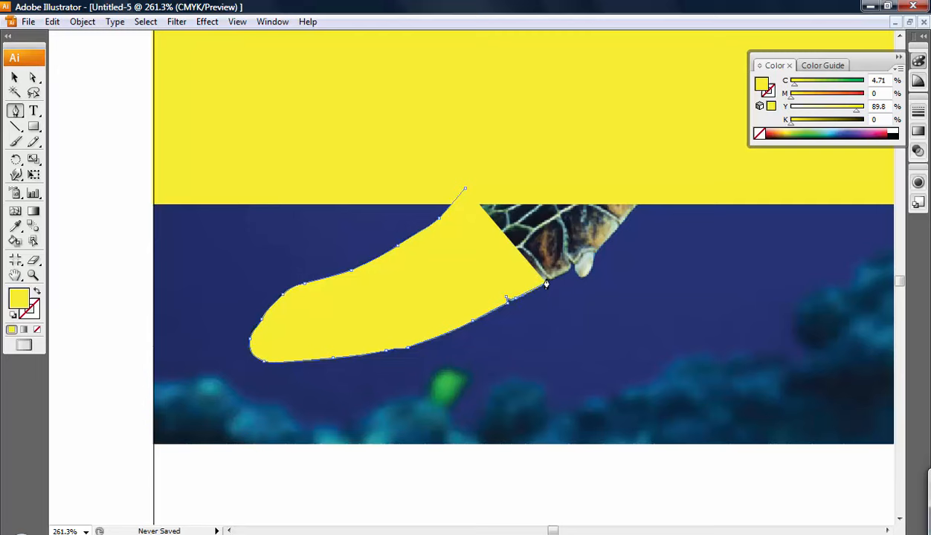
pyautogui.keyDown('ctrl'); pyautogui.click(560, 277); pyautogui.keyUp('ctrl')
pyautogui.moveTo(549, 281); pyautogui.dragTo(590, 277)
pyautogui.click(595, 253)
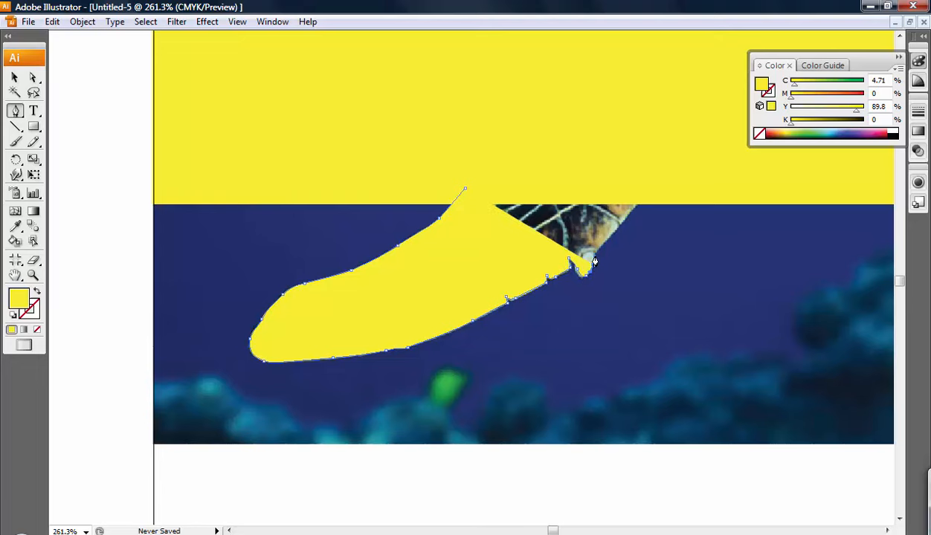
pyautogui.click(616, 237)
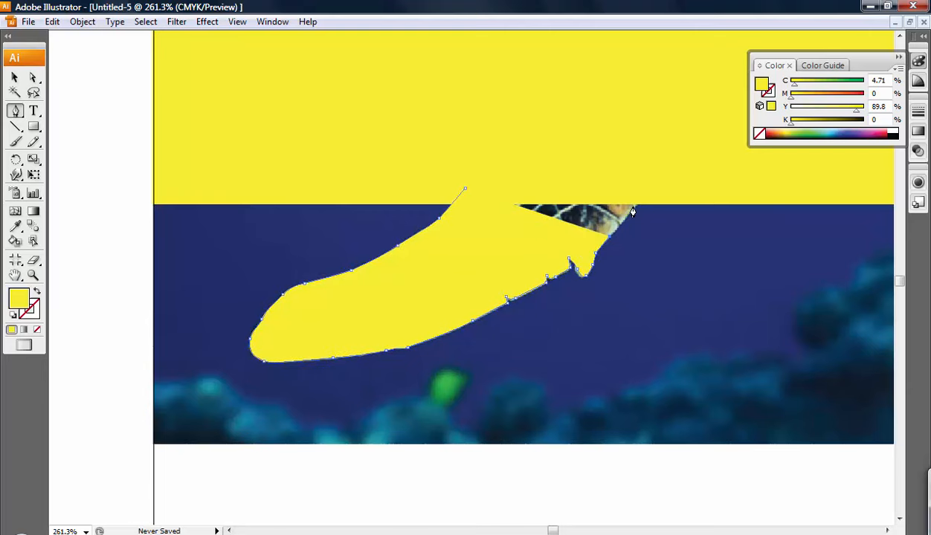
pyautogui.moveTo(641, 202); pyautogui.dragTo(651, 192)
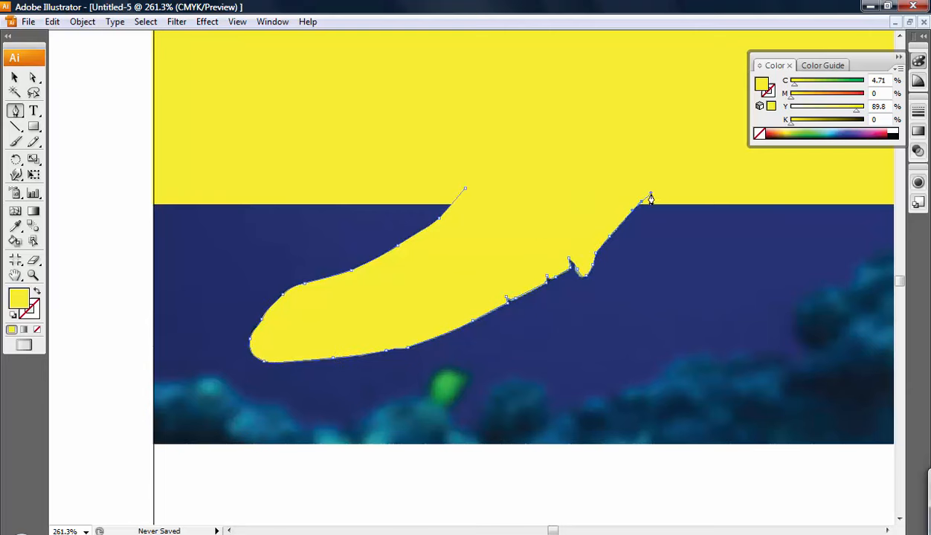
pyautogui.click(465, 191)
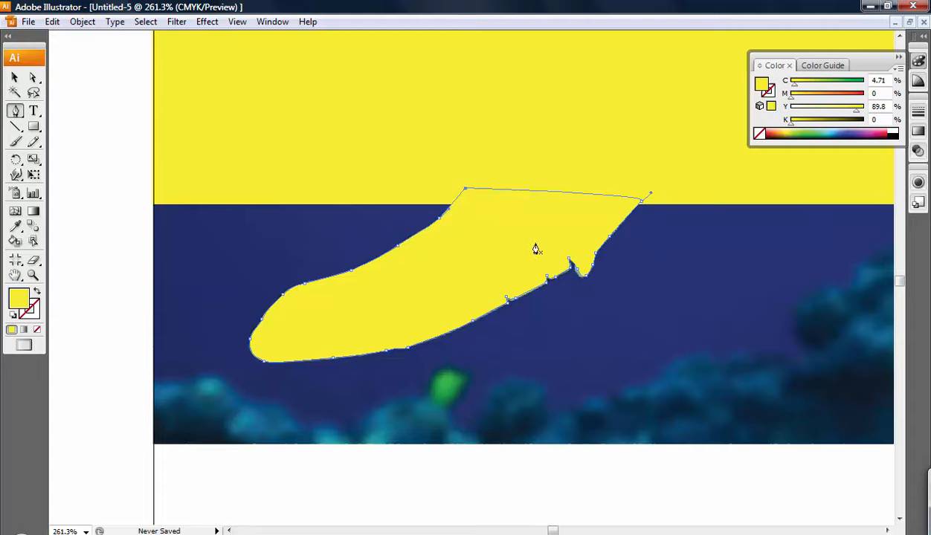
# Trace the tip of the other flipper protruding below the yellow band as a closed yellow shape
pyautogui.moveTo(780, 214); pyautogui.dragTo(499, 248)
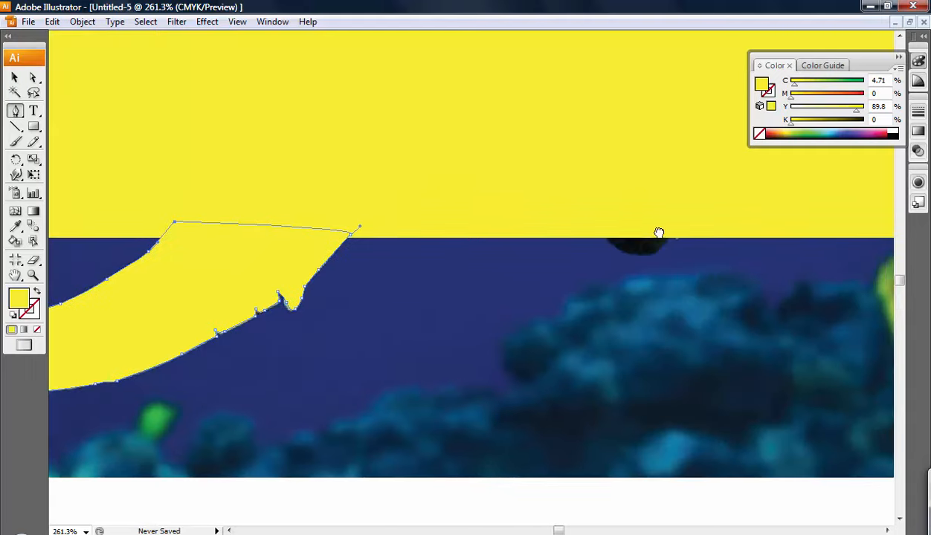
pyautogui.moveTo(659, 235); pyautogui.dragTo(369, 258)
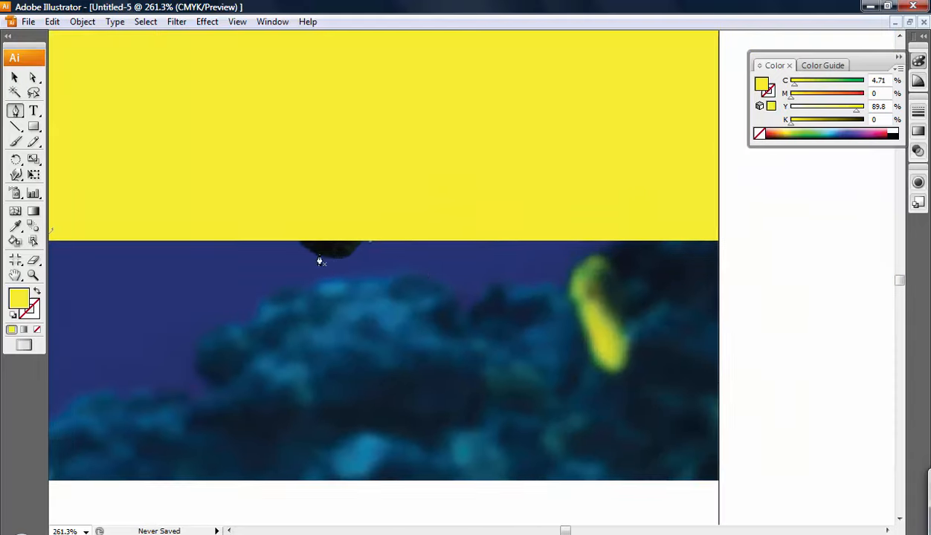
pyautogui.moveTo(313, 261); pyautogui.dragTo(383, 209)
pyautogui.click(295, 240)
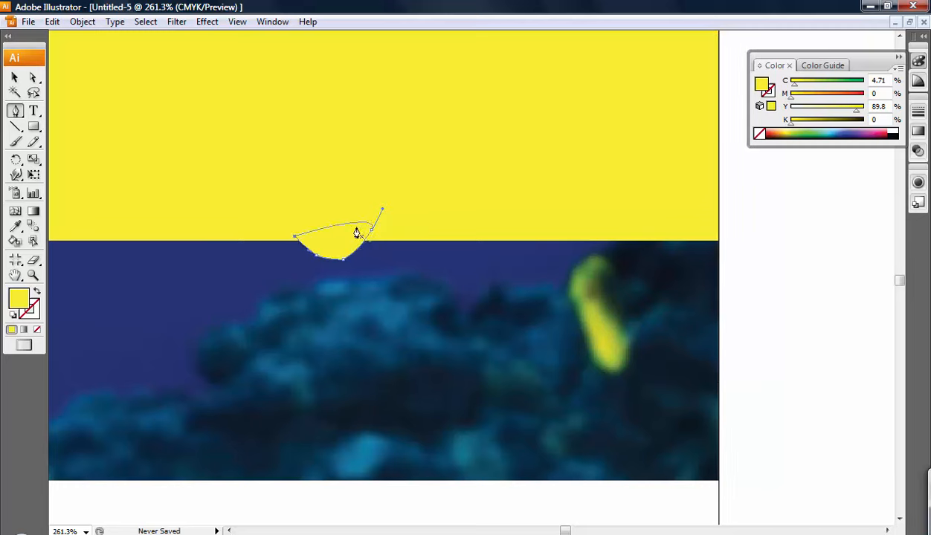
# Examine the traced yellow shapes on the whole artboard by selecting the flipper, shell and head pieces one at a time
pyautogui.click(16, 78)
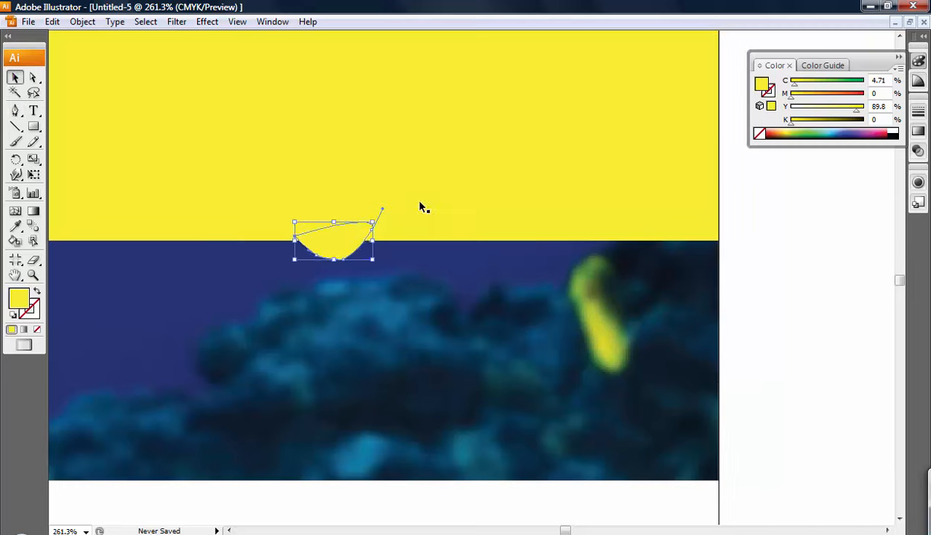
pyautogui.click(415, 205)
pyautogui.hotkey('ctrl', '0')
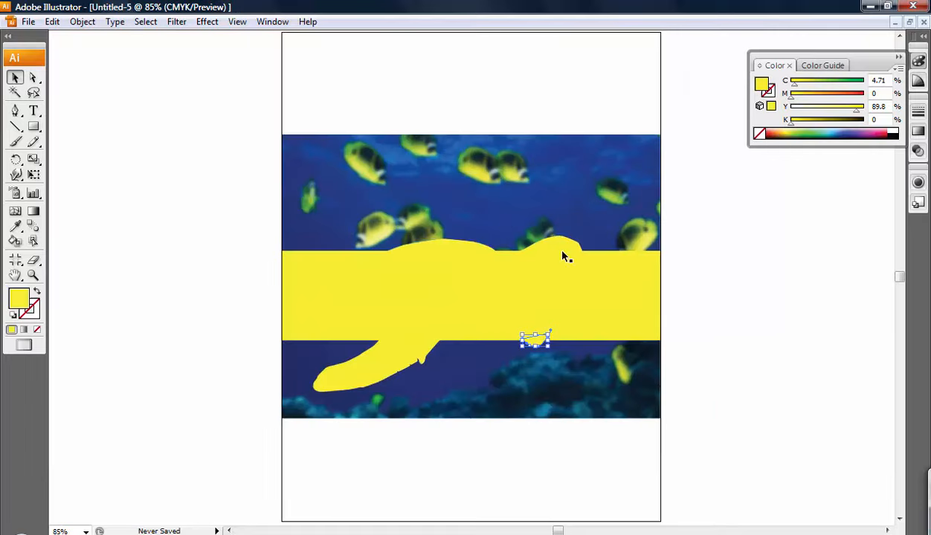
pyautogui.click(233, 229)
pyautogui.click(385, 364)
pyautogui.click(430, 253)
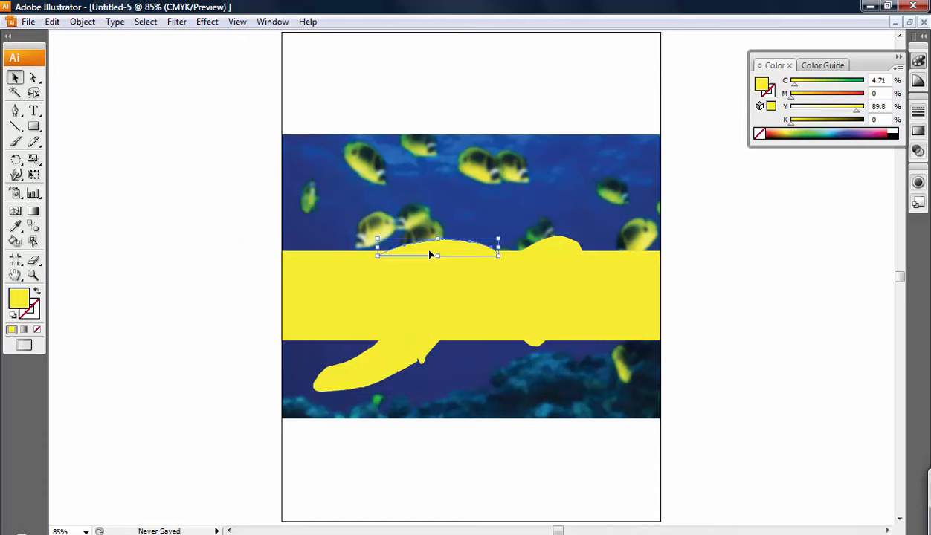
pyautogui.click(550, 244)
pyautogui.click(524, 337)
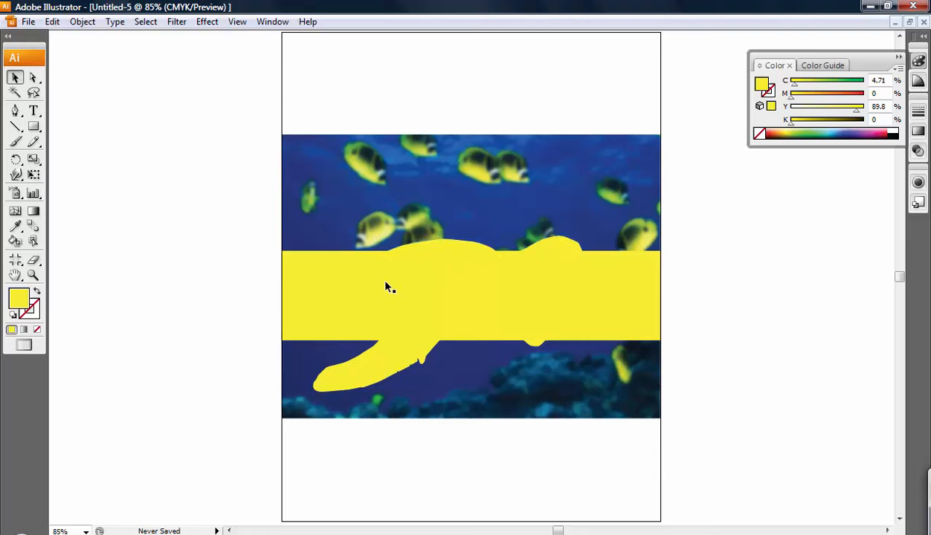
# Merge the head, shell, band and both flipper shapes into one yellow shape using the Pathfinder's add mode, and expand the result
pyautogui.click(272, 21)
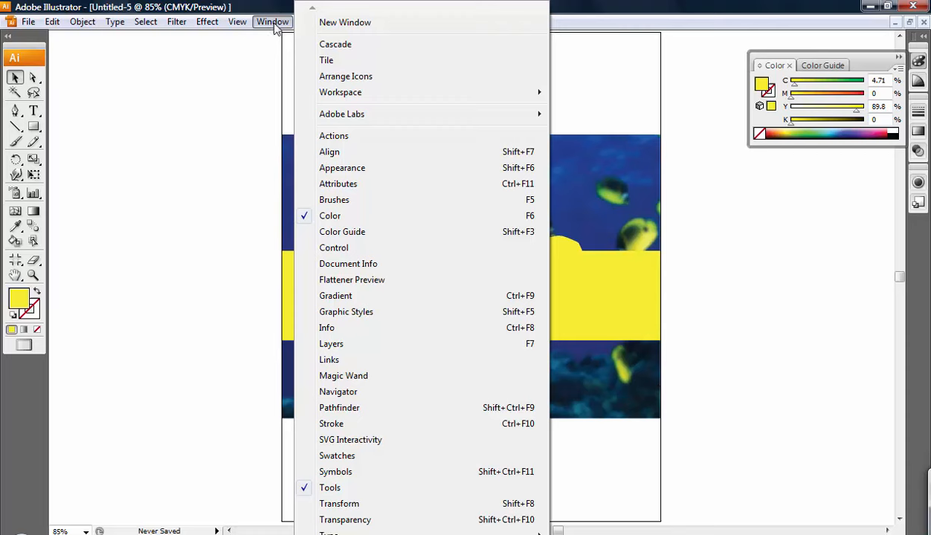
pyautogui.click(350, 407)
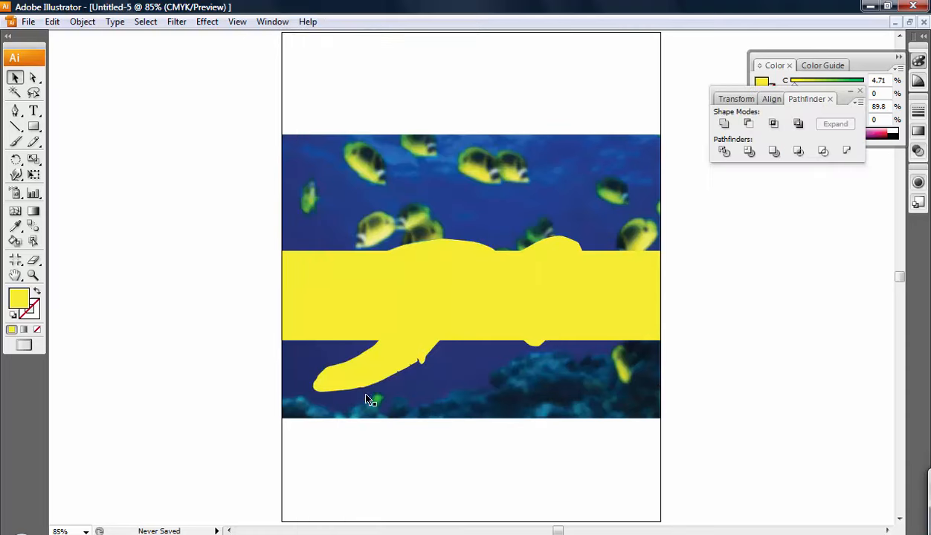
pyautogui.click(554, 252)
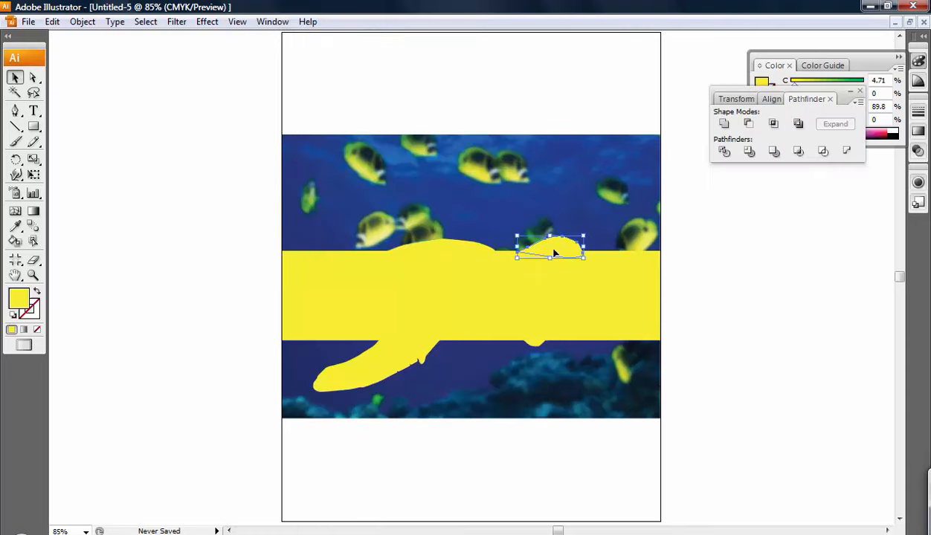
pyautogui.keyDown('shift'); pyautogui.click(446, 248); pyautogui.keyUp('shift')
pyautogui.keyDown('shift'); pyautogui.click(355, 294); pyautogui.keyUp('shift')
pyautogui.keyDown('shift'); pyautogui.click(388, 367); pyautogui.keyUp('shift')
pyautogui.keyDown('shift'); pyautogui.click(534, 343); pyautogui.keyUp('shift')
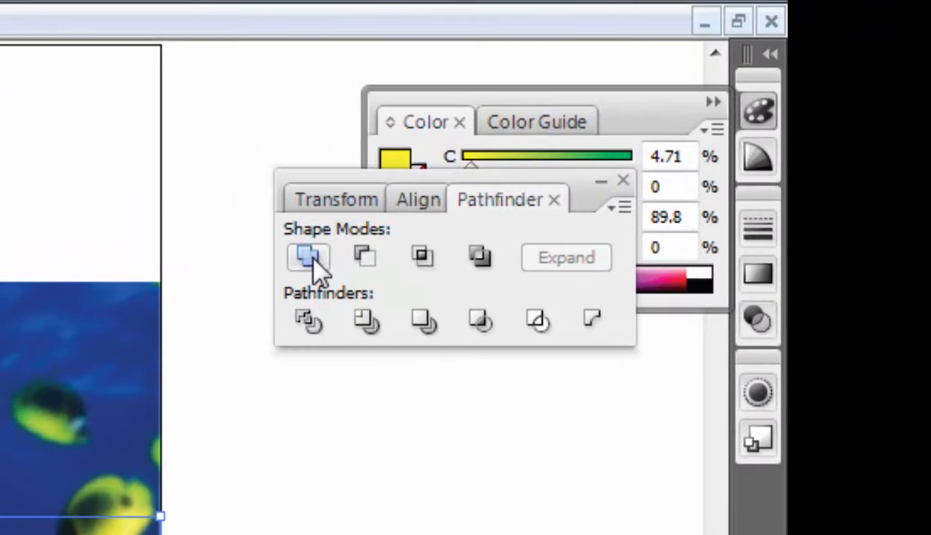
pyautogui.click(310, 260)
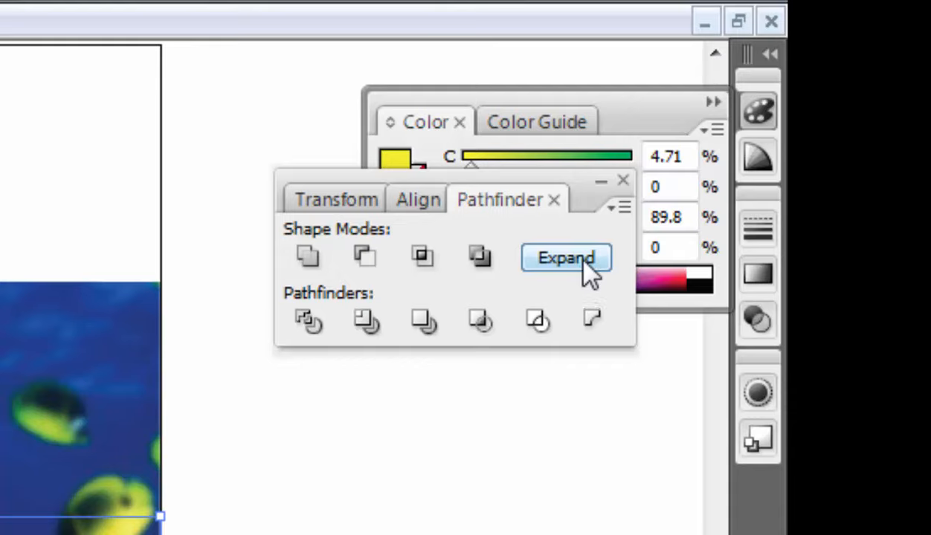
pyautogui.click(587, 271)
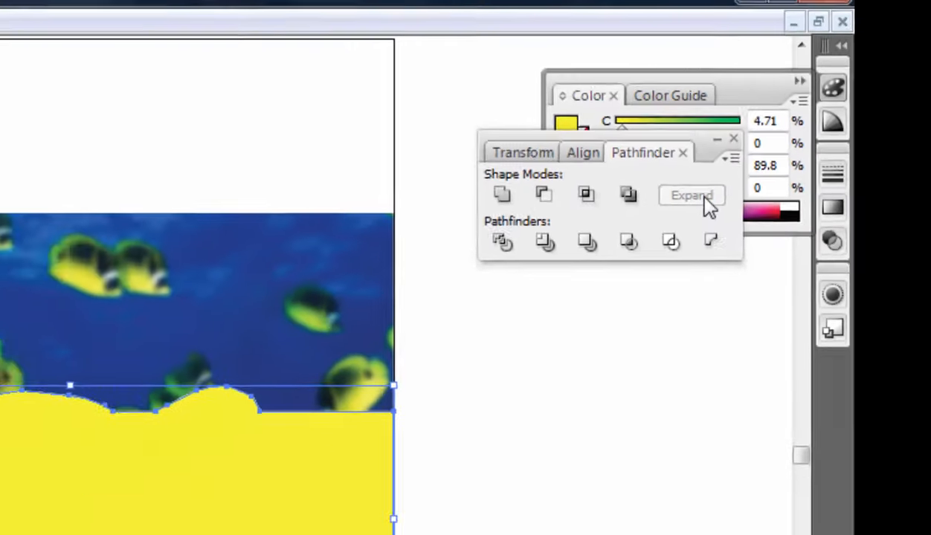
# Test the merged yellow shape by moving it off the turtle photo, undo the move, and hide the Pathfinder and color controls
pyautogui.moveTo(518, 280); pyautogui.dragTo(307, 156)
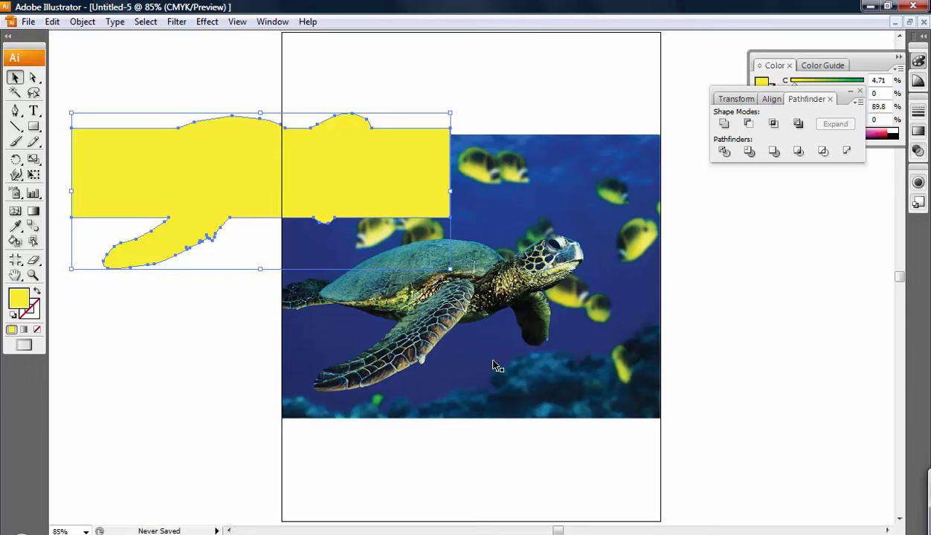
pyautogui.hotkey('ctrl', 'z')
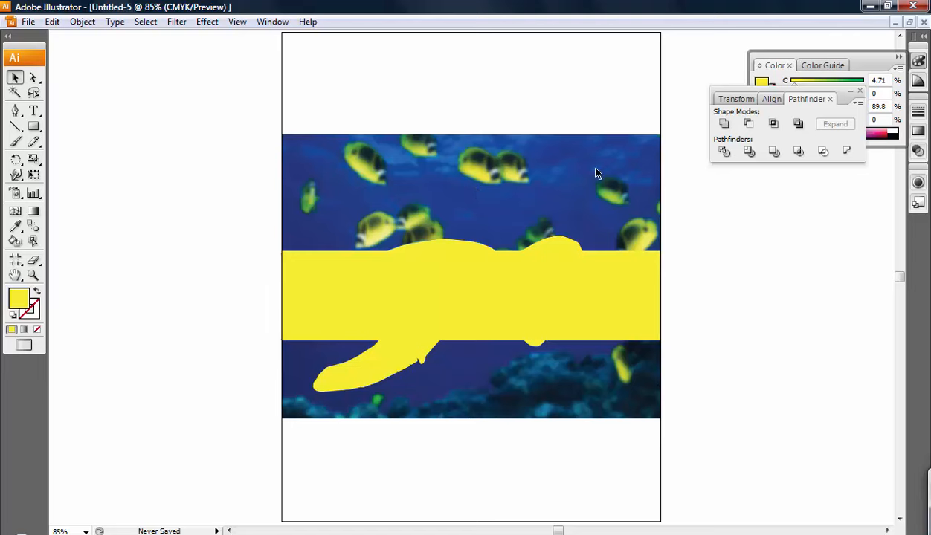
pyautogui.click(859, 91)
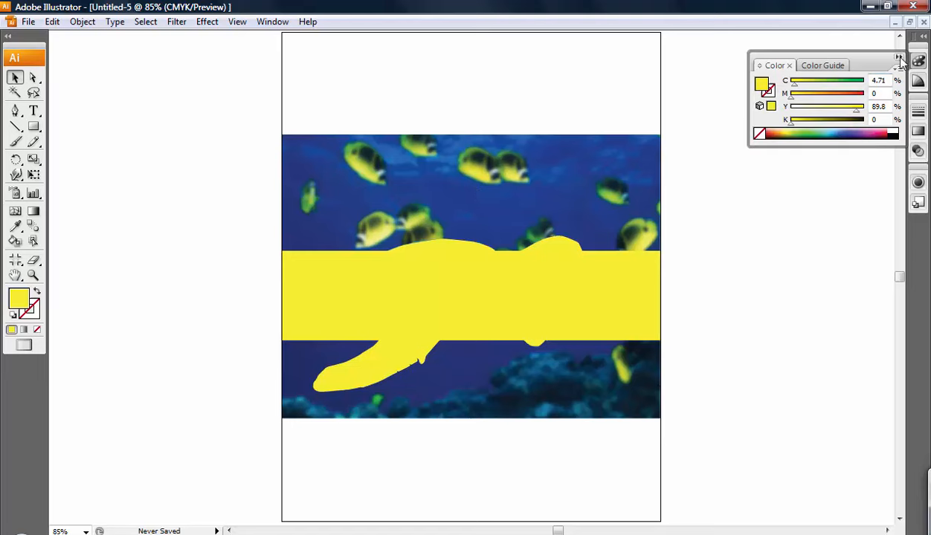
pyautogui.click(917, 60)
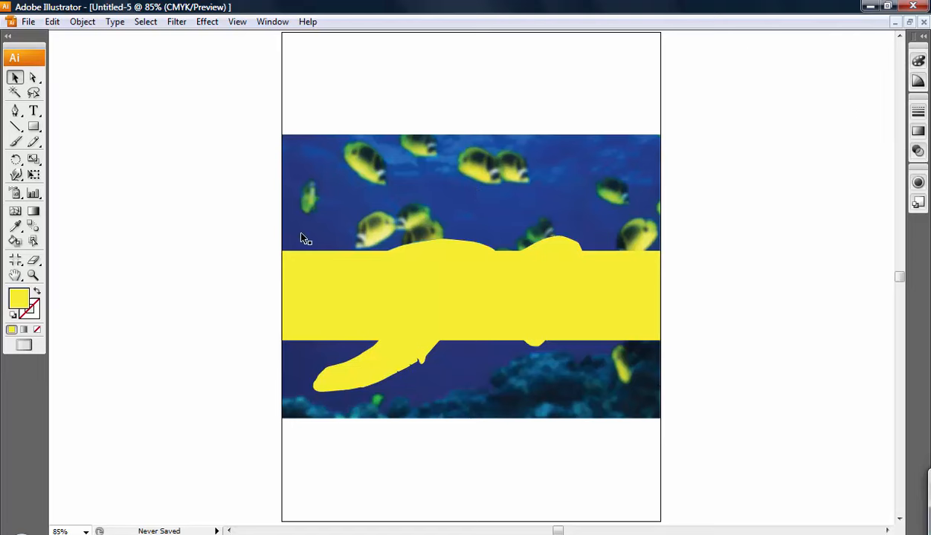
# Try shifting the merged yellow shape and sending it backward behind the turtle photo, and restore its original position in front
pyautogui.click(378, 288)
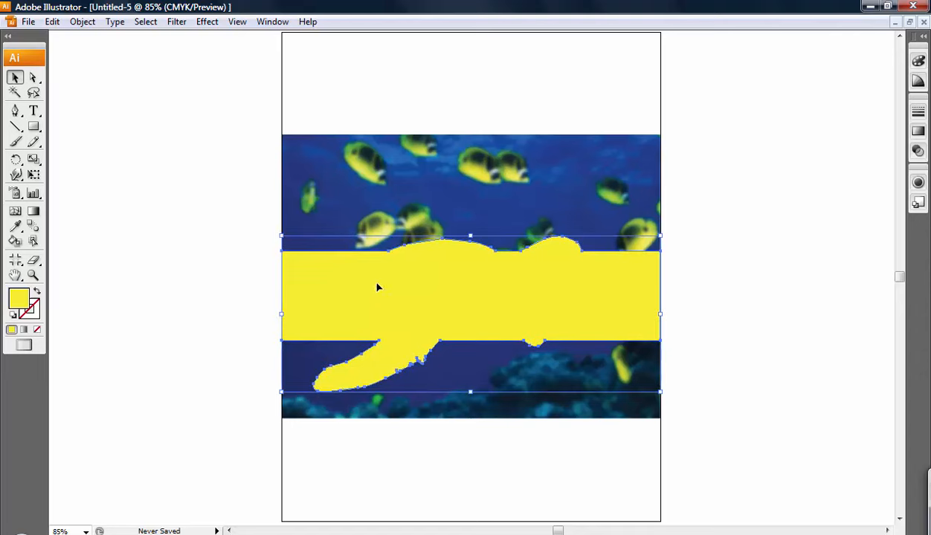
pyautogui.keyDown('shift'); pyautogui.click(394, 169); pyautogui.keyUp('shift')
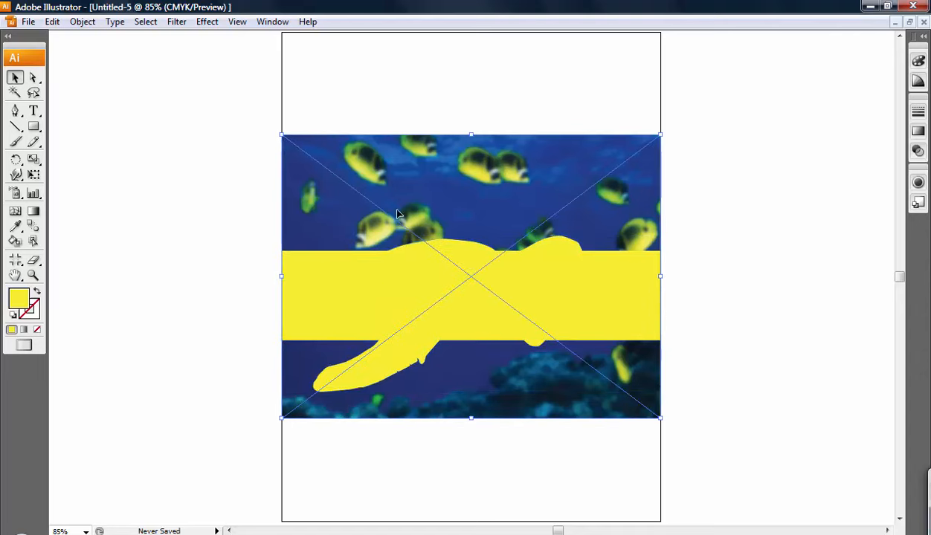
pyautogui.moveTo(374, 273); pyautogui.dragTo(420, 291)
pyautogui.click(80, 23)
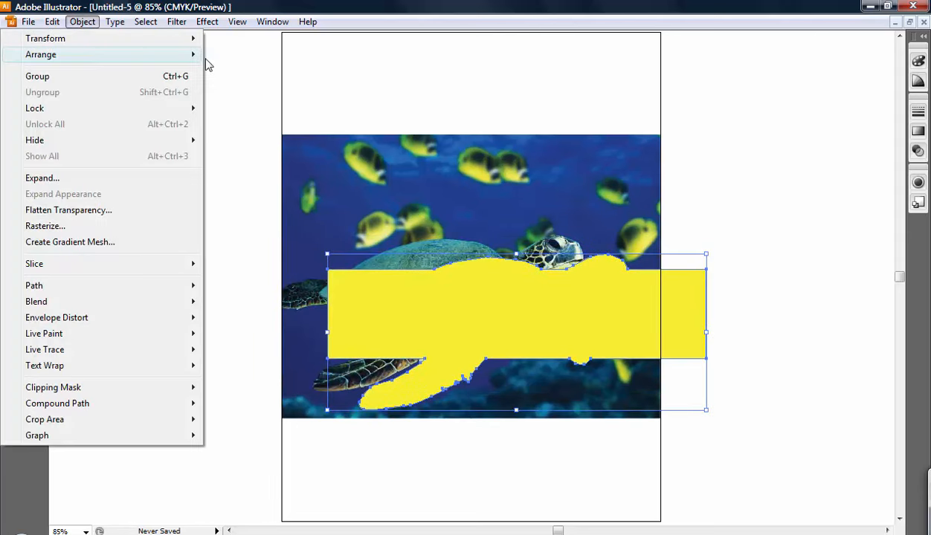
pyautogui.moveTo(195, 59)
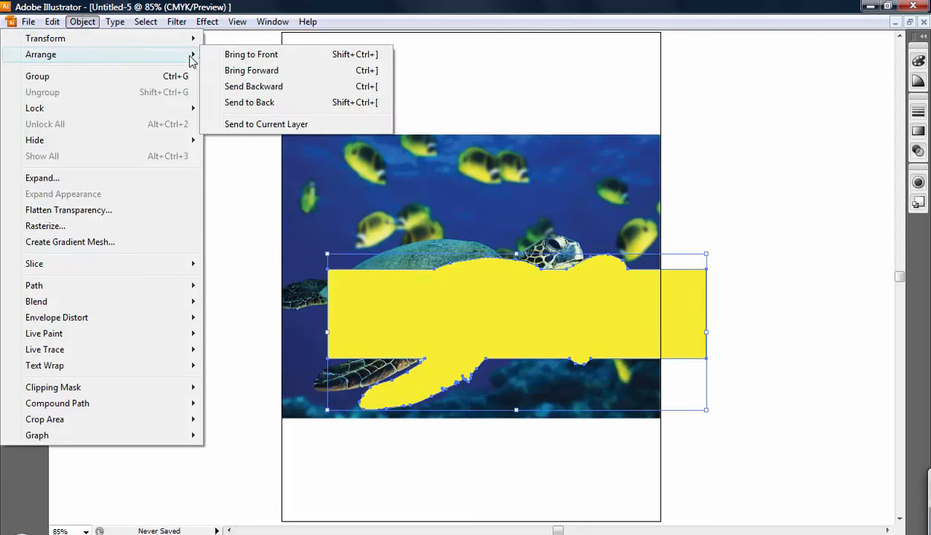
pyautogui.click(262, 88)
pyautogui.moveTo(698, 298); pyautogui.dragTo(697, 387)
pyautogui.click(755, 382)
pyautogui.moveTo(664, 421); pyautogui.dragTo(665, 408)
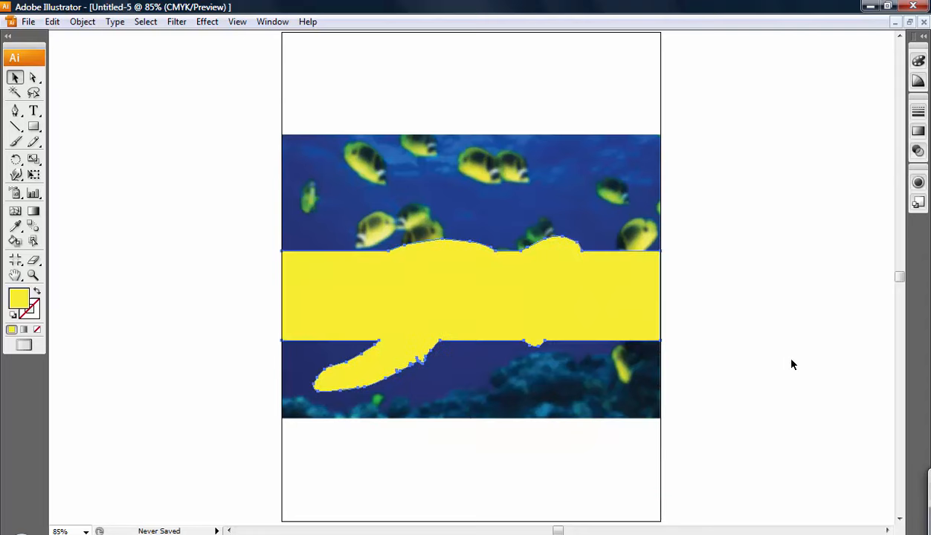
pyautogui.click(787, 362)
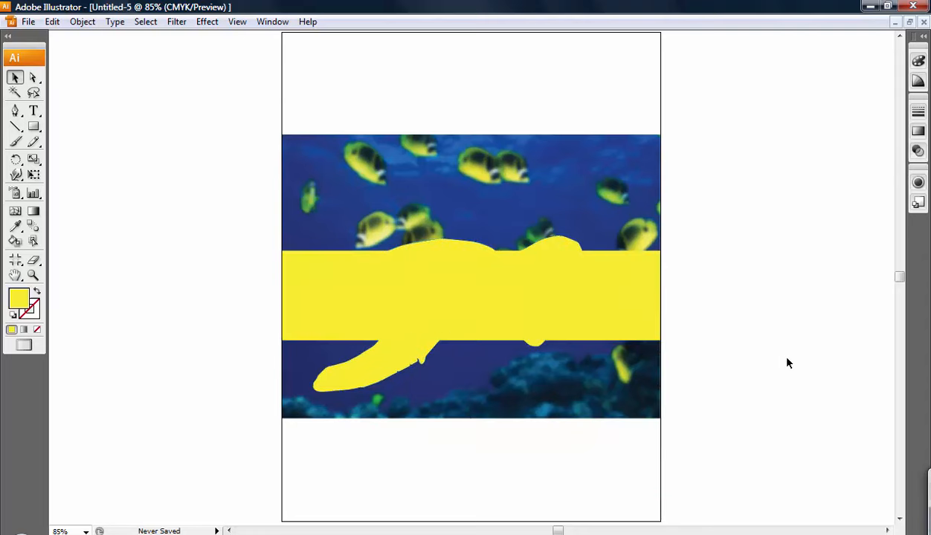
# Review the stacking-order commands available for the merged yellow shape, leaving its order as it is
pyautogui.click(328, 287)
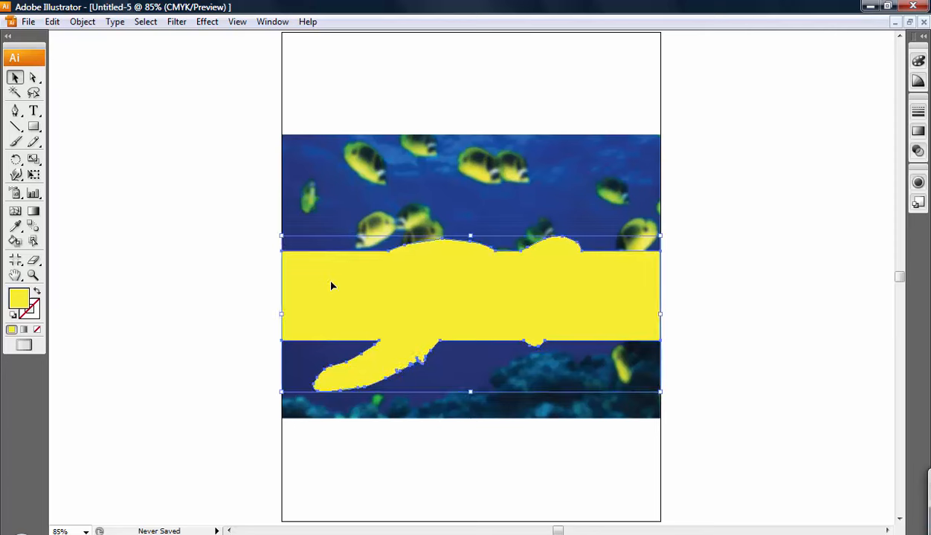
pyautogui.click(82, 23)
pyautogui.moveTo(79, 57)
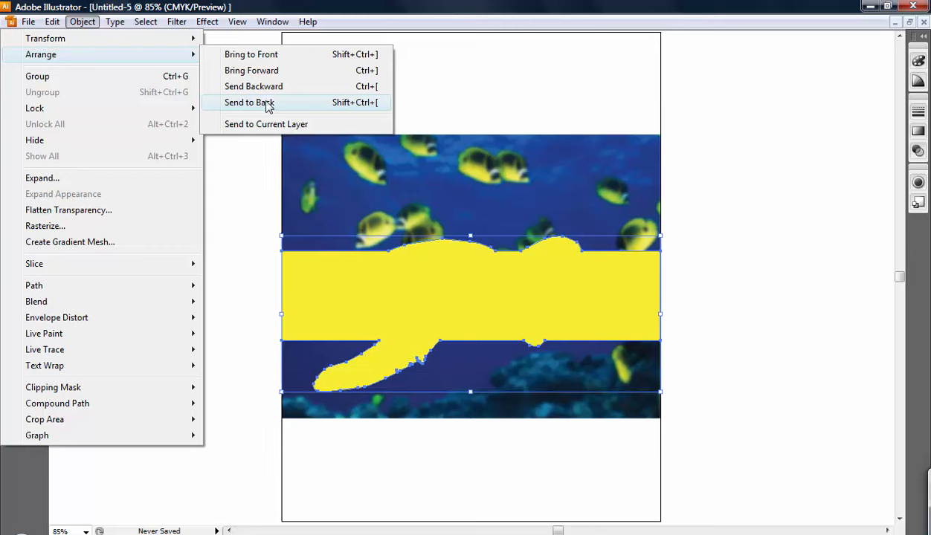
pyautogui.click(736, 235)
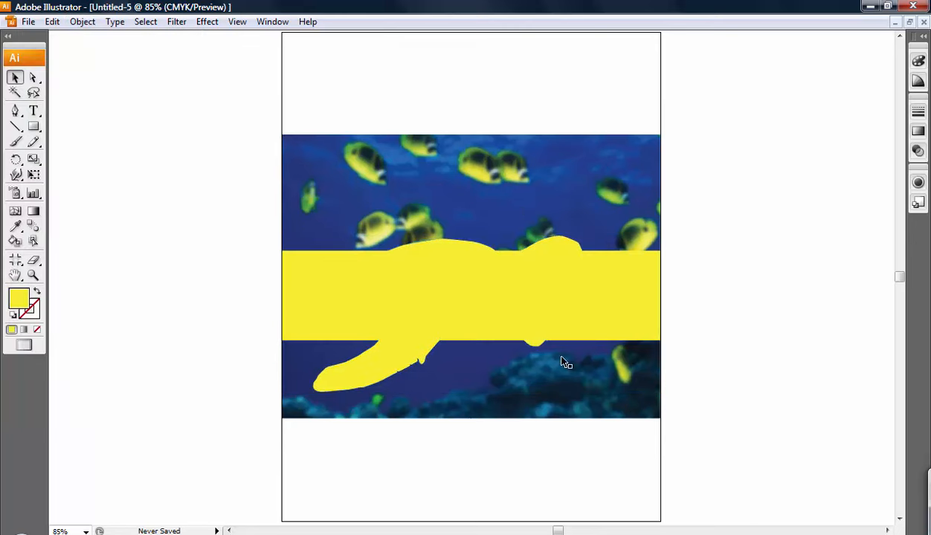
# Try purple, light blue and no fill on the merged shape, and finish with a yellow fill of C 11.37, Y 88.63
pyautogui.click(405, 296)
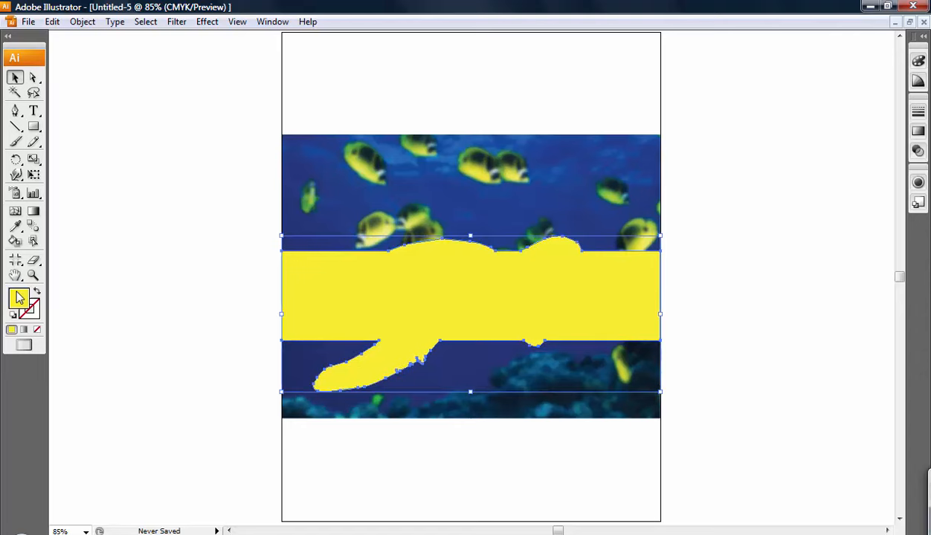
pyautogui.press('F6')
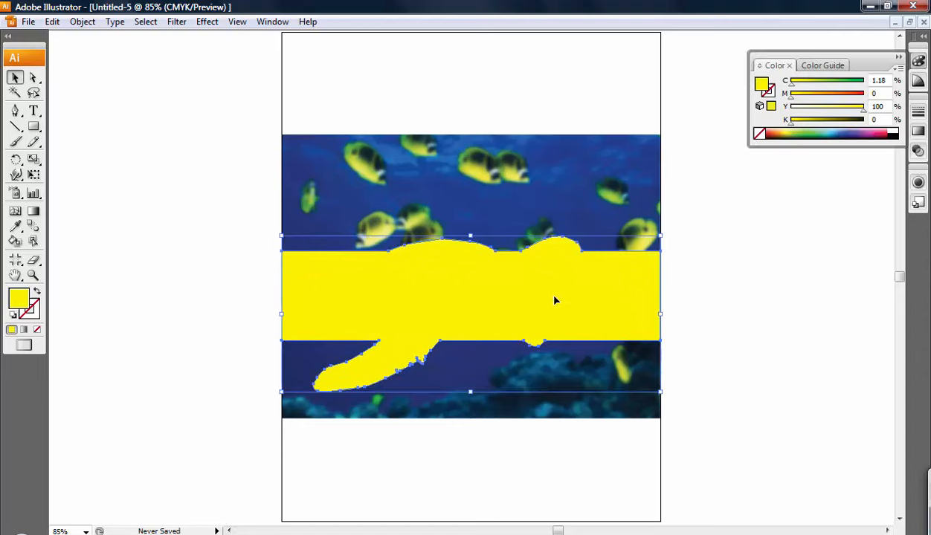
pyautogui.click(803, 132)
pyautogui.click(844, 131)
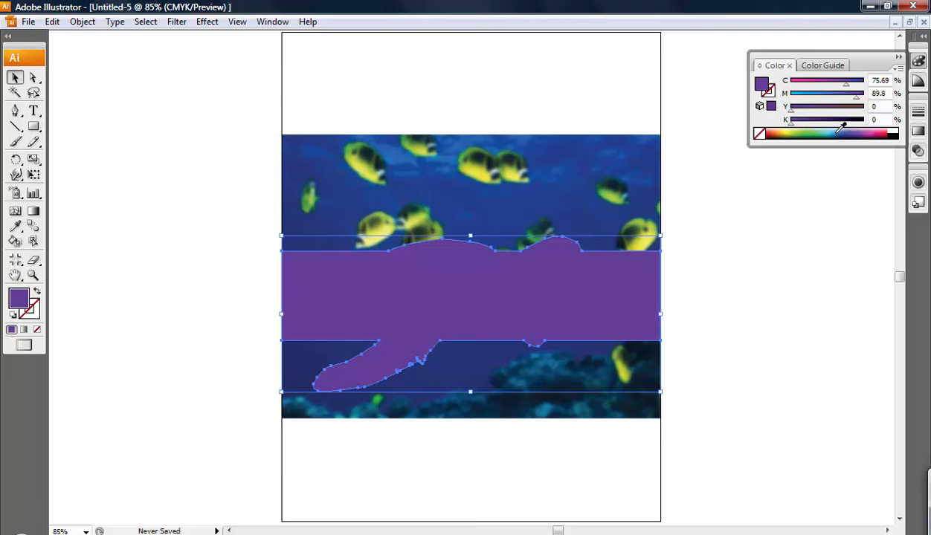
pyautogui.click(822, 132)
pyautogui.click(758, 134)
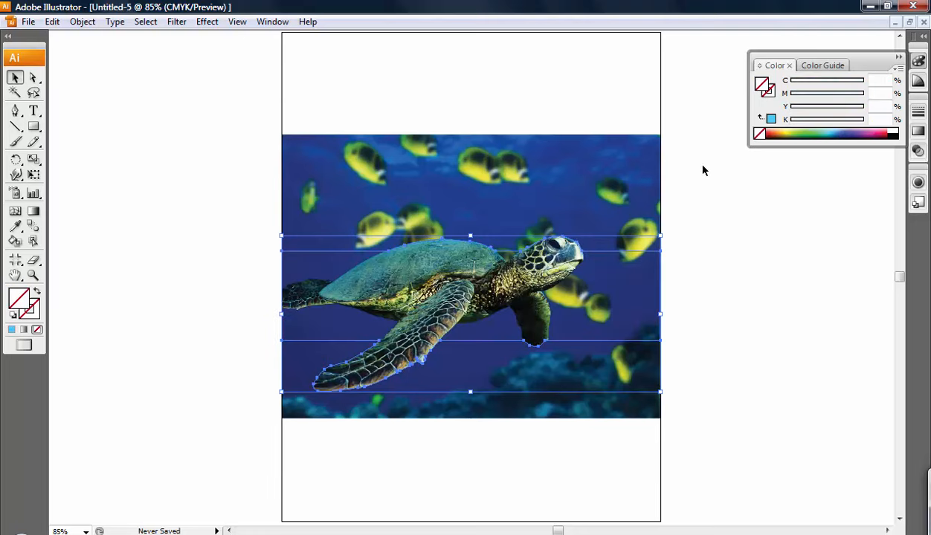
pyautogui.click(790, 132)
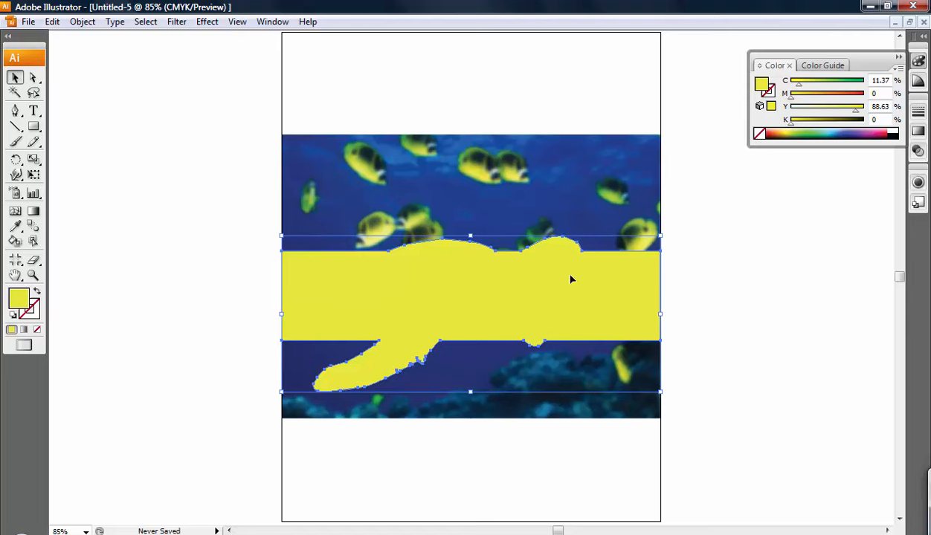
# Make a clipping mask from the merged shape over the turtle photo, and move and slightly enlarge the clipped image
pyautogui.click(588, 191)
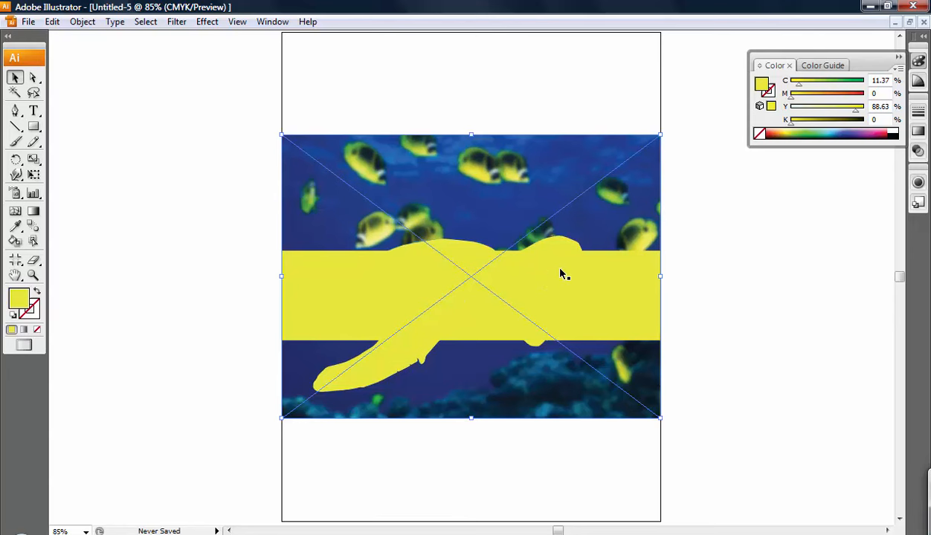
pyautogui.keyDown('shift'); pyautogui.click(561, 293); pyautogui.keyUp('shift')
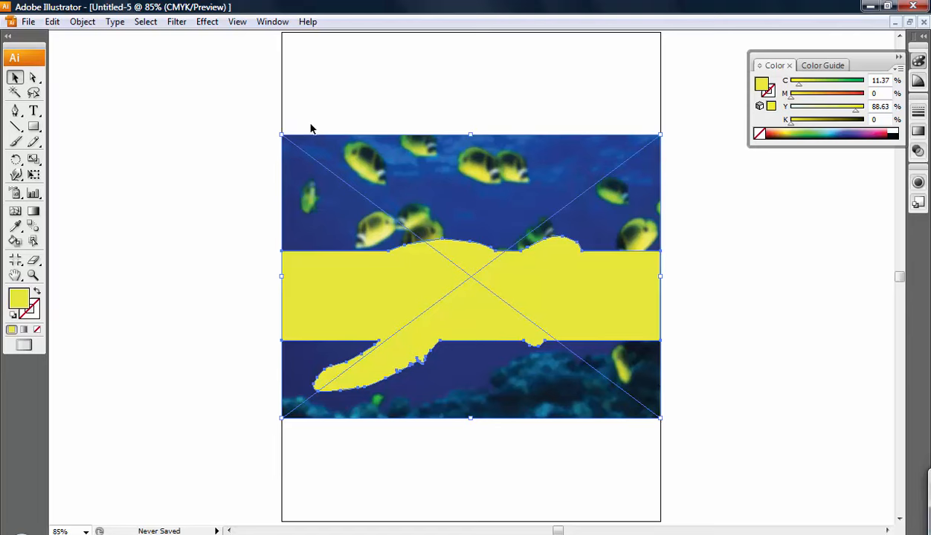
pyautogui.click(82, 22)
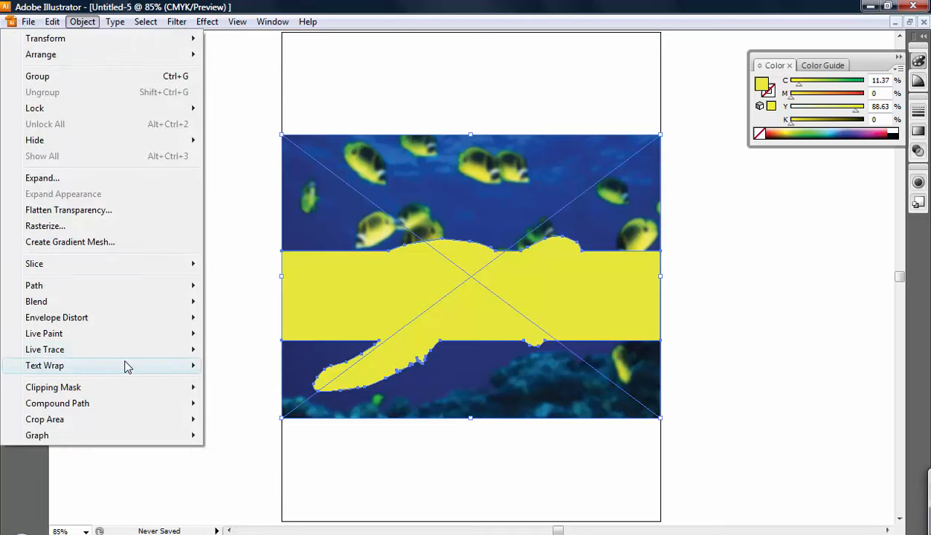
pyautogui.moveTo(117, 382)
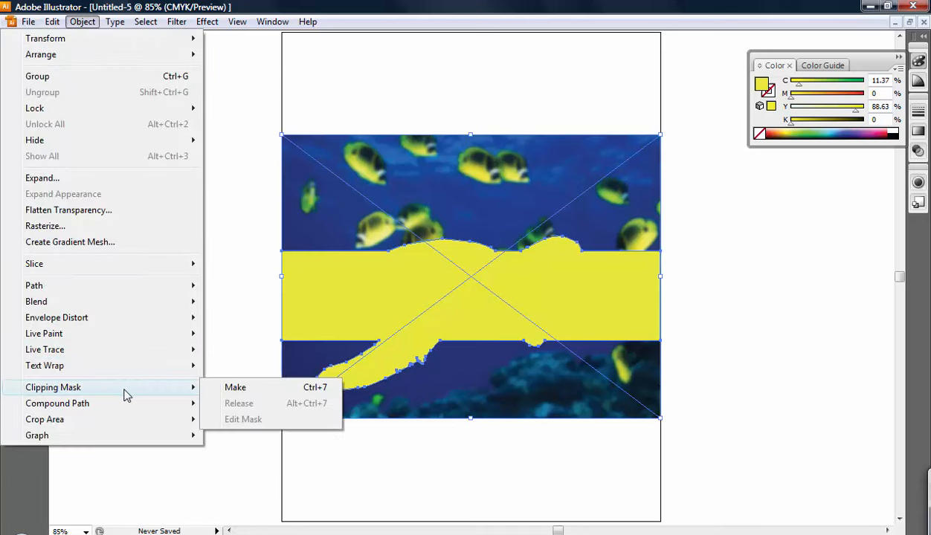
pyautogui.click(231, 388)
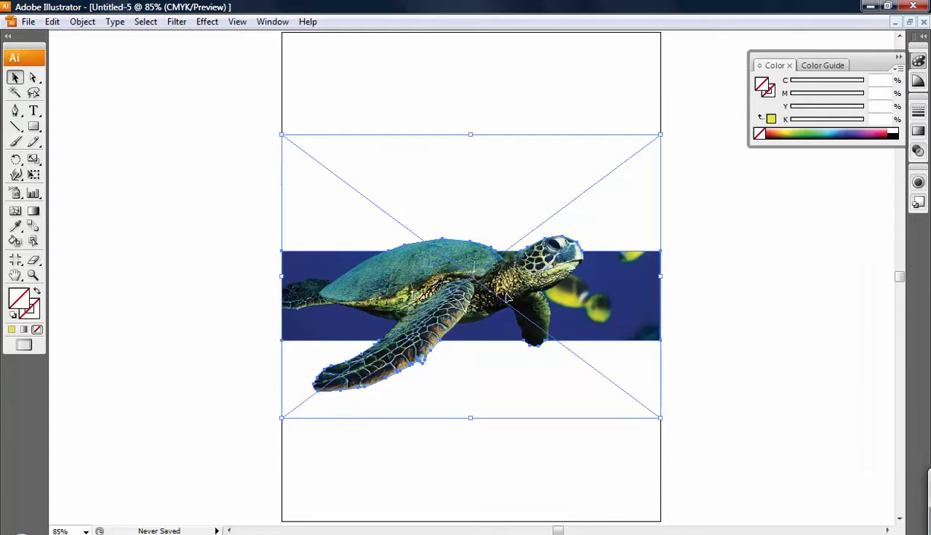
pyautogui.moveTo(492, 306); pyautogui.dragTo(512, 322)
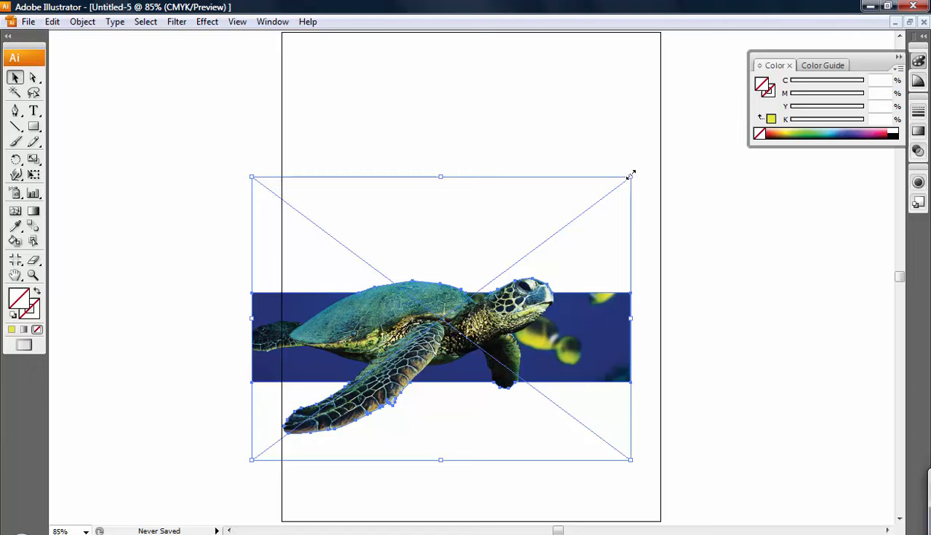
pyautogui.moveTo(631, 177); pyautogui.dragTo(687, 113)
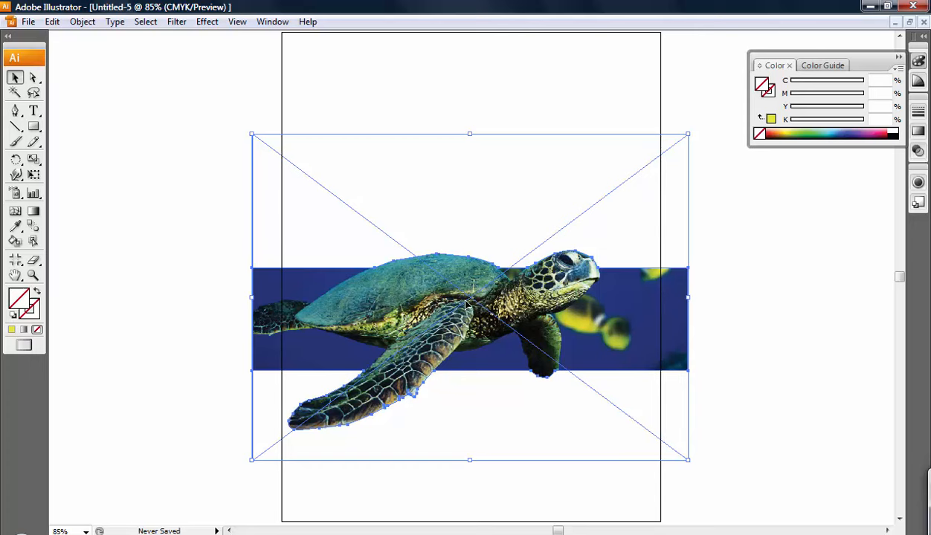
# Release the clipping mask on the enlarged turtle image and deselect everything
pyautogui.click(83, 23)
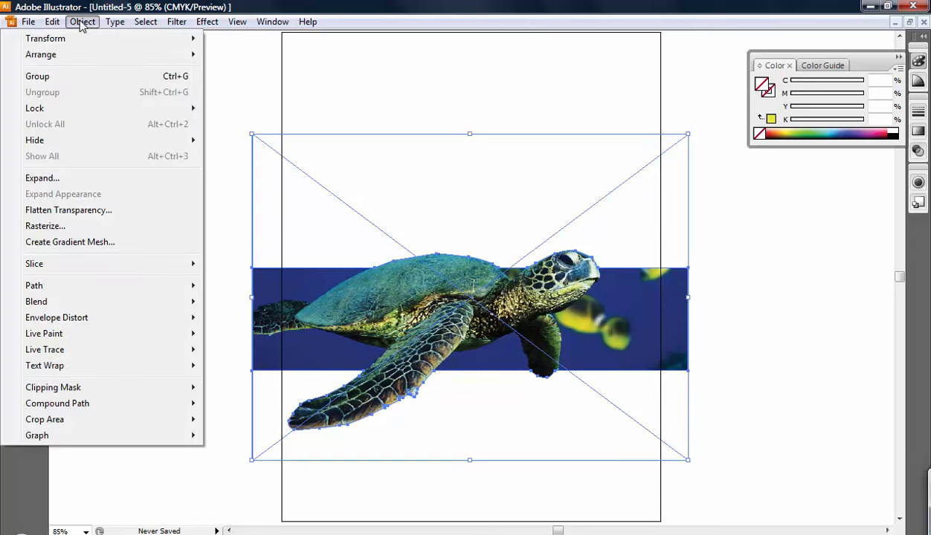
pyautogui.moveTo(119, 393)
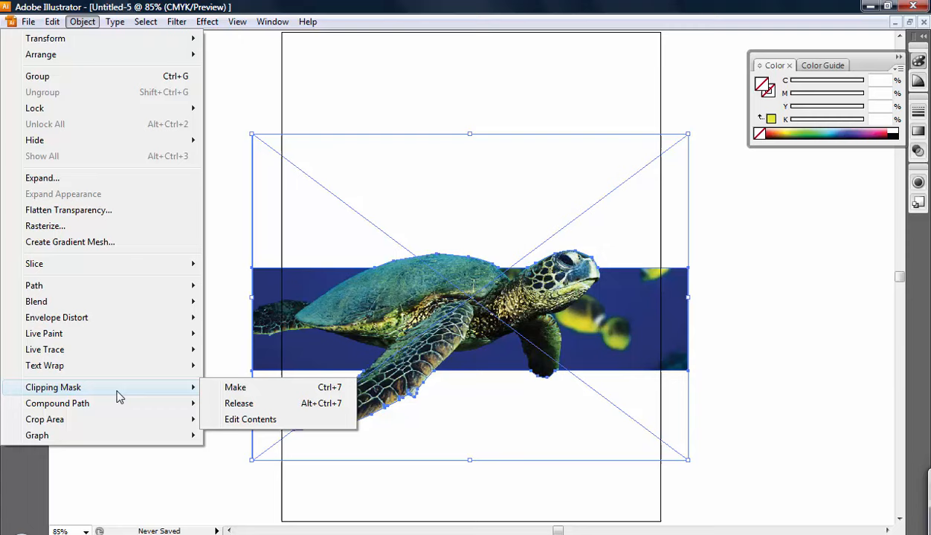
pyautogui.click(242, 409)
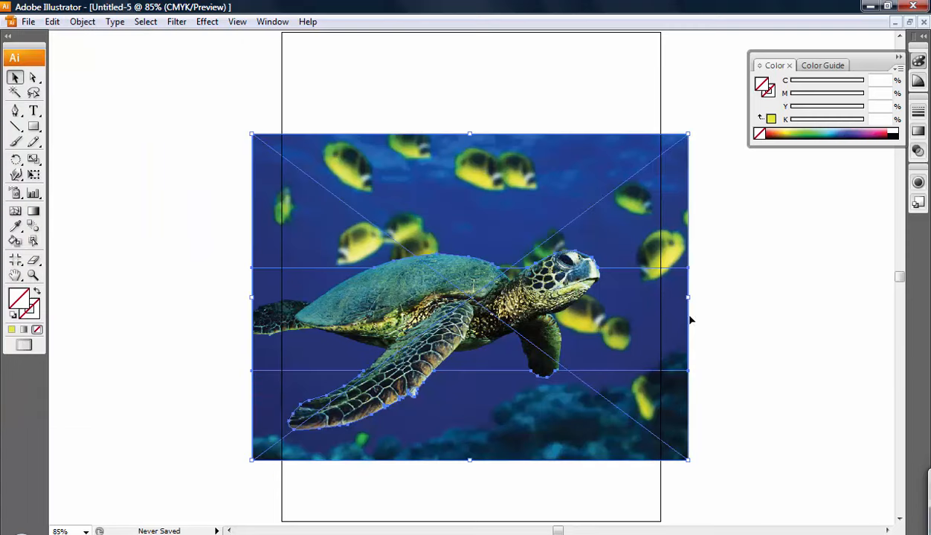
pyautogui.click(764, 273)
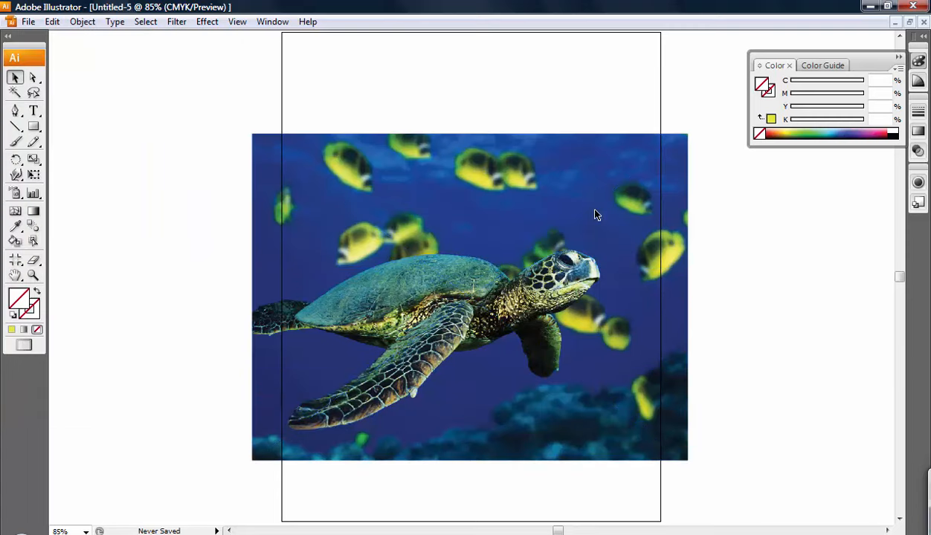
# Separate the photo from the released mask shape, moving the shape to the photo's right with a dark olive fill
pyautogui.moveTo(591, 210); pyautogui.dragTo(499, 192)
pyautogui.moveTo(703, 245); pyautogui.dragTo(793, 258)
pyautogui.click(794, 137)
pyautogui.moveTo(681, 260); pyautogui.dragTo(796, 202)
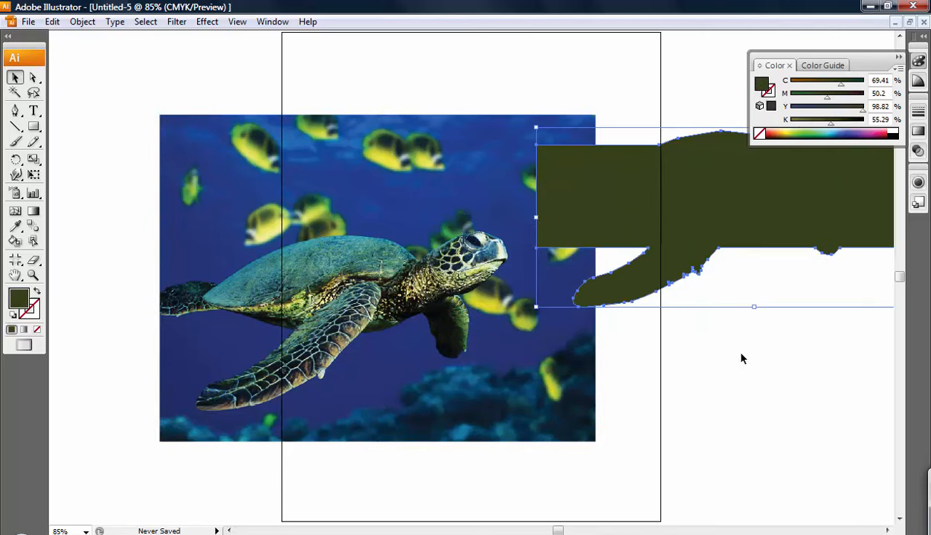